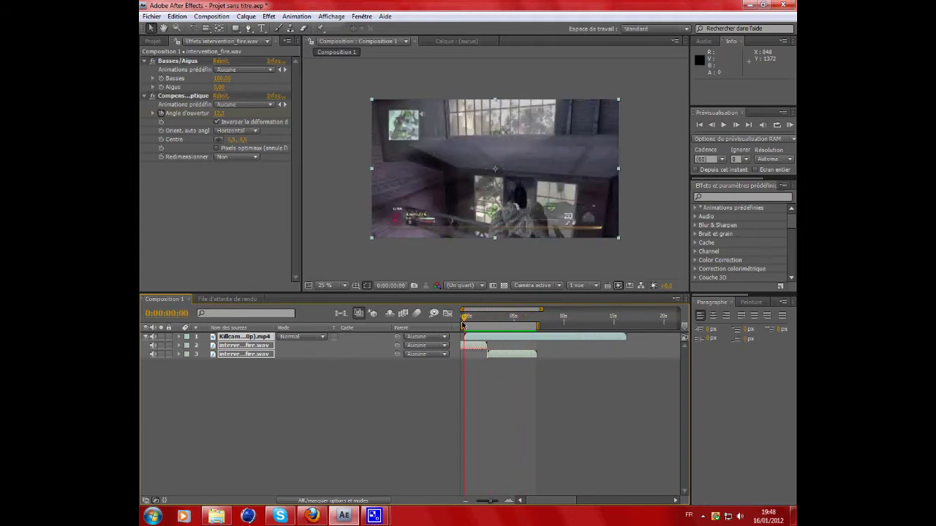
# Play RAM previews of the existing composition and scrub the playhead to 0:00:00:31 between them.
pyautogui.click(788, 120)
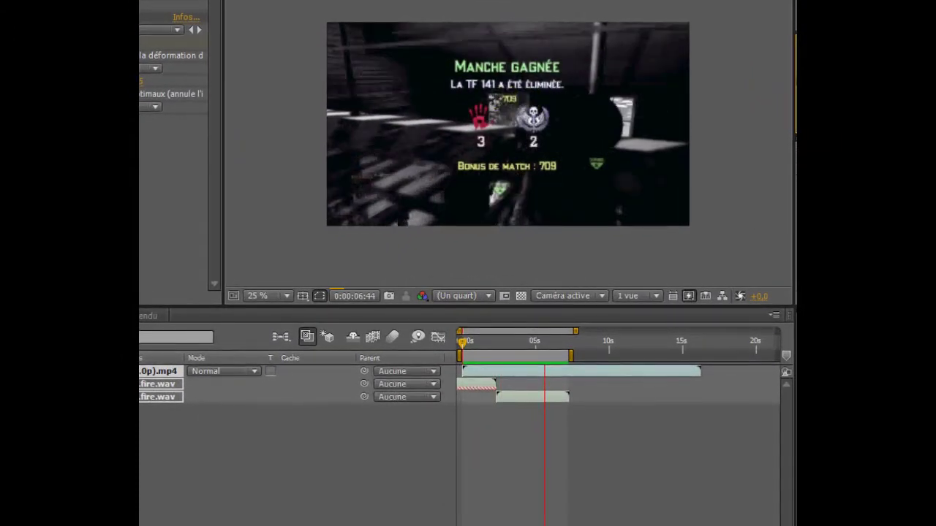
pyautogui.press('space')
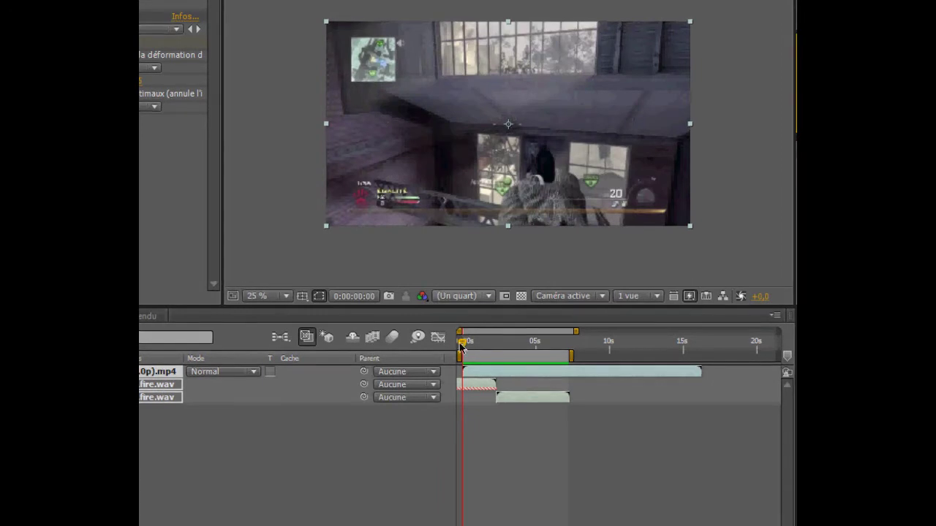
pyautogui.moveTo(461, 344); pyautogui.dragTo(472, 372)
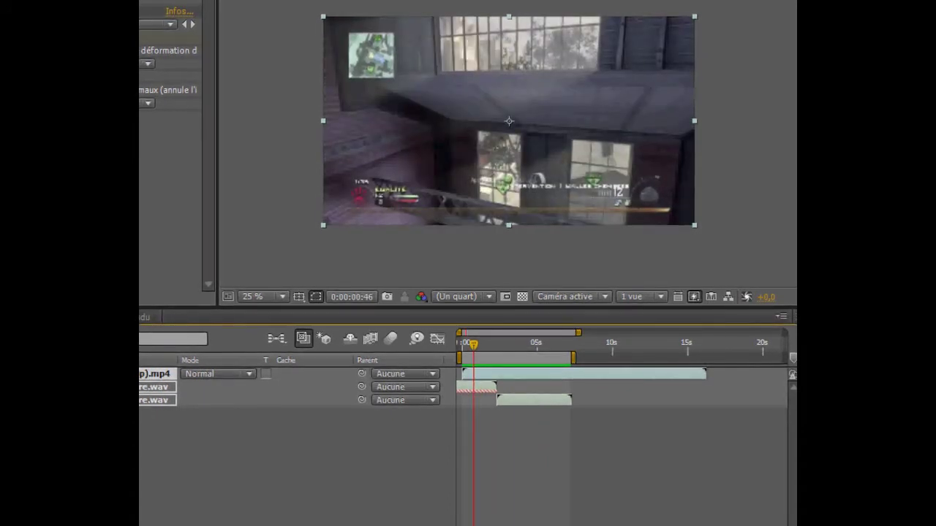
pyautogui.click(473, 345)
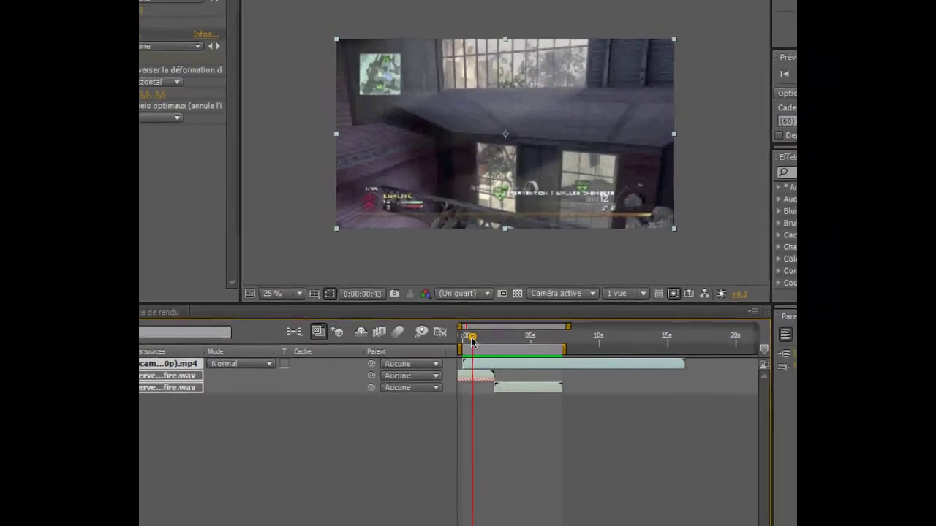
pyautogui.moveTo(473, 342); pyautogui.dragTo(469, 342)
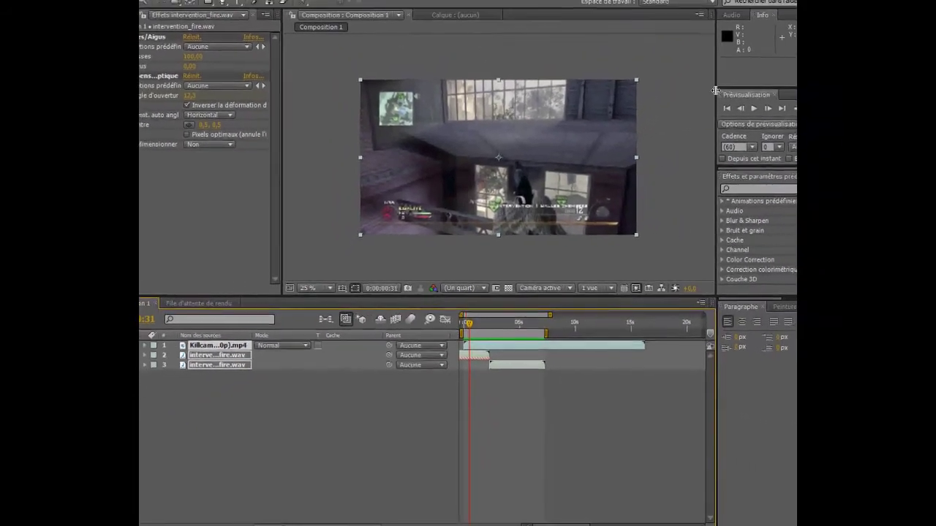
pyautogui.click(790, 126)
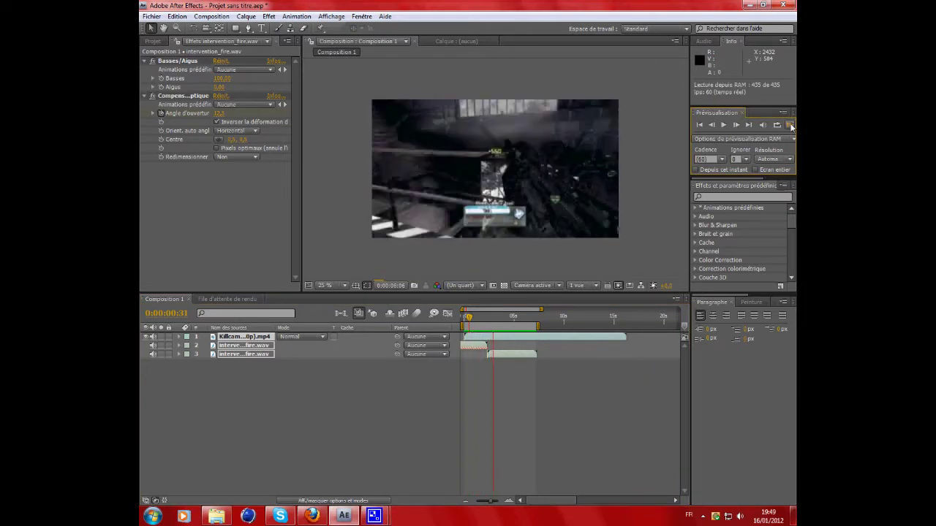
pyautogui.click(790, 126)
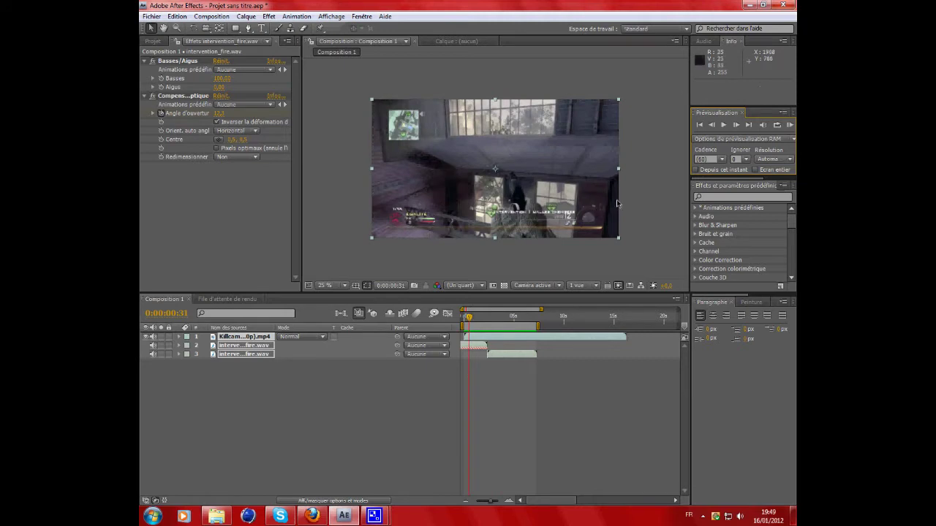
# Show the project's footage list and select the intervention_fire.wav sound file.
pyautogui.click(152, 41)
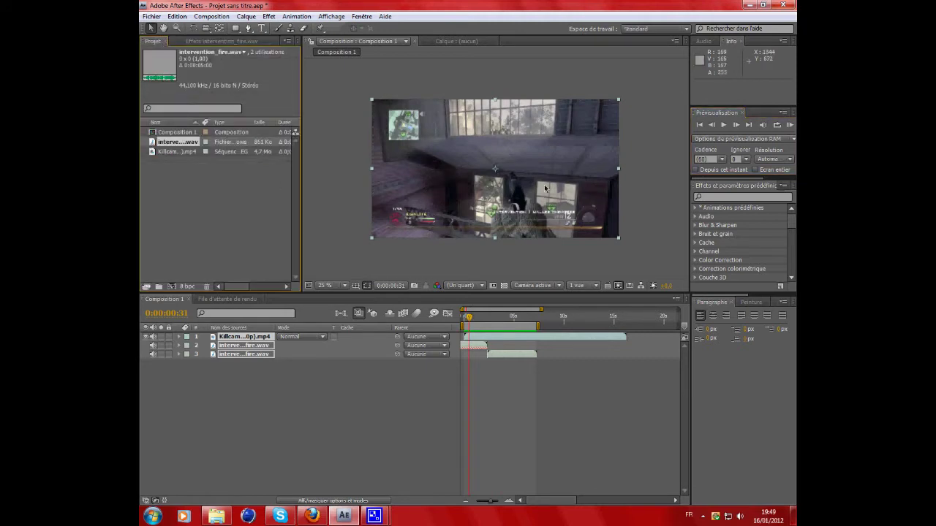
pyautogui.click(205, 212)
pyautogui.click(182, 143)
# Switch to Firefox and browse the sound effect downloads on the afrotwine.weebly.com page.
pyautogui.click(311, 516)
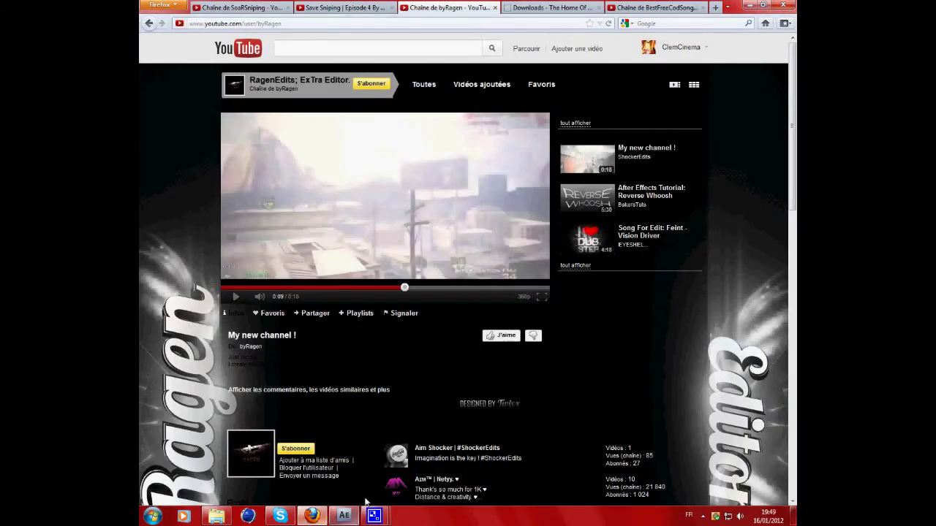
pyautogui.click(552, 7)
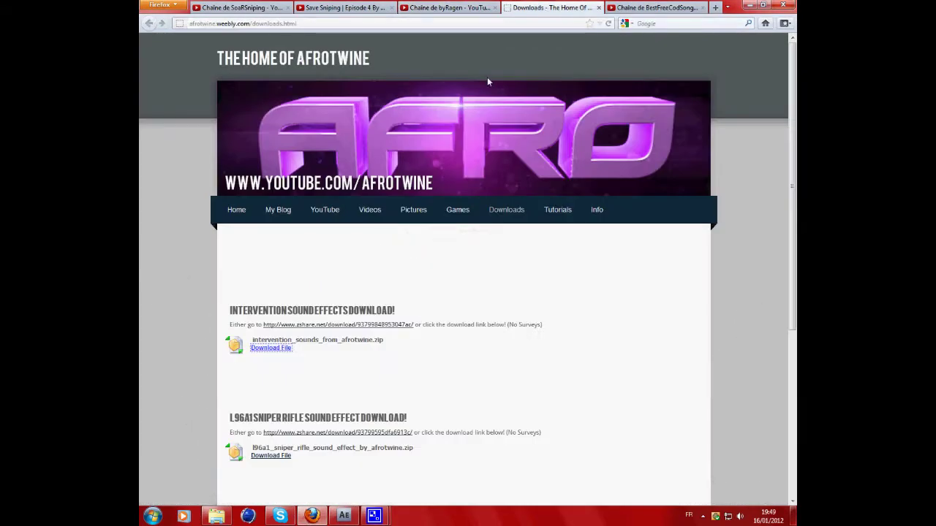
pyautogui.scroll(-2, 155, 205)
pyautogui.scroll(2, 263, 261)
pyautogui.scroll(-2, 227, 205)
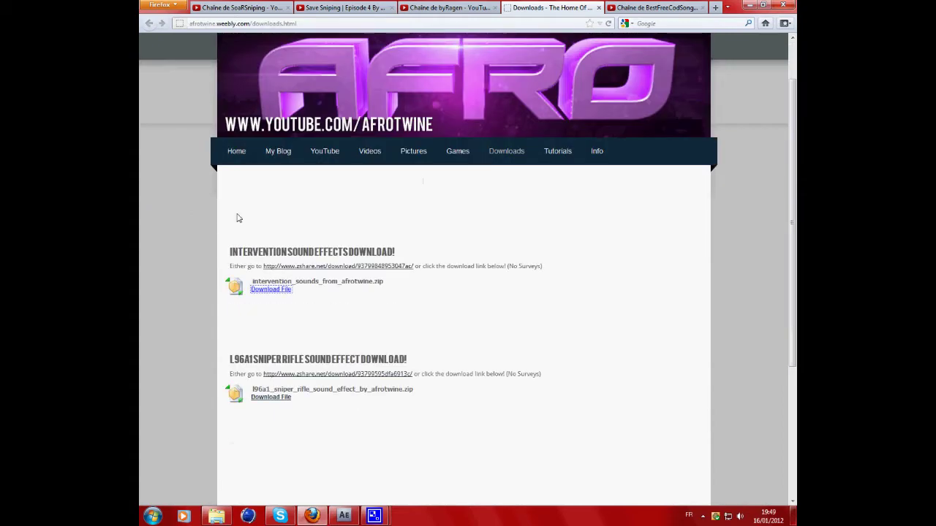
# Open the download dialog for intervention_sounds_from_afrotwine.zip and dismiss it without saving the file.
pyautogui.moveTo(231, 251); pyautogui.dragTo(396, 253)
pyautogui.click(327, 296)
pyautogui.click(262, 293)
pyautogui.moveTo(452, 172); pyautogui.dragTo(435, 180)
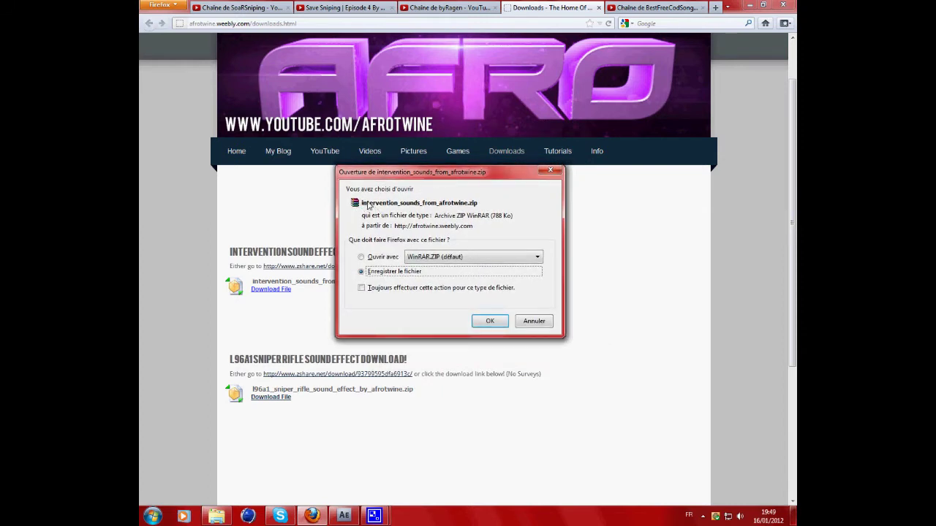
pyautogui.click(550, 171)
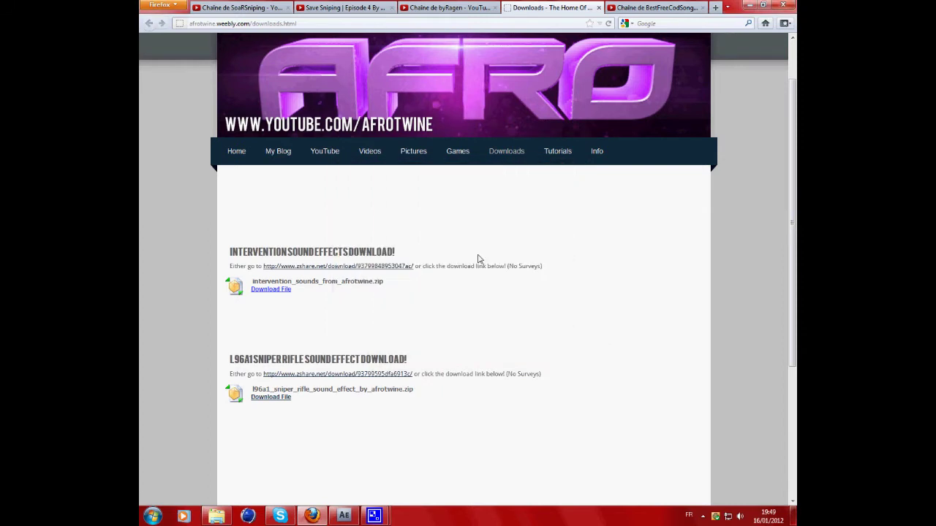
# Switch back to After Effects and create a new project, discarding the changes to the current one.
pyautogui.click(344, 516)
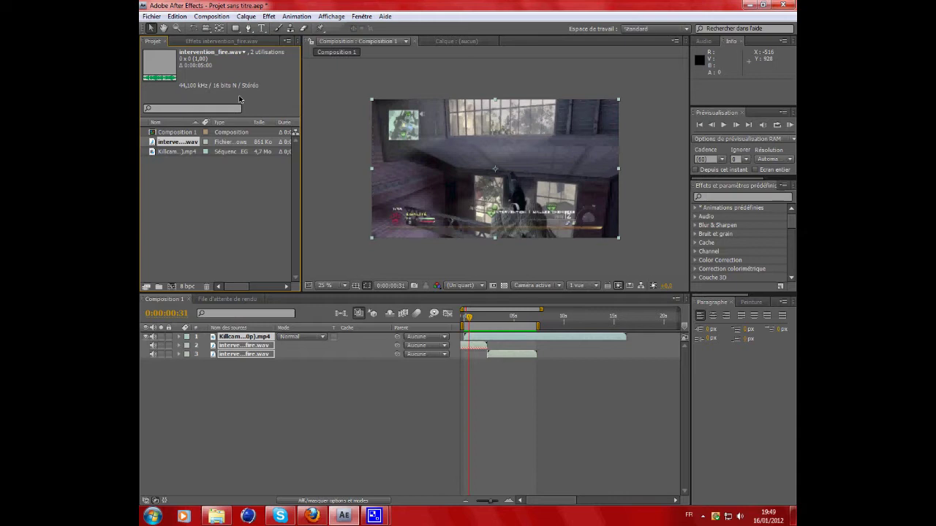
pyautogui.click(152, 16)
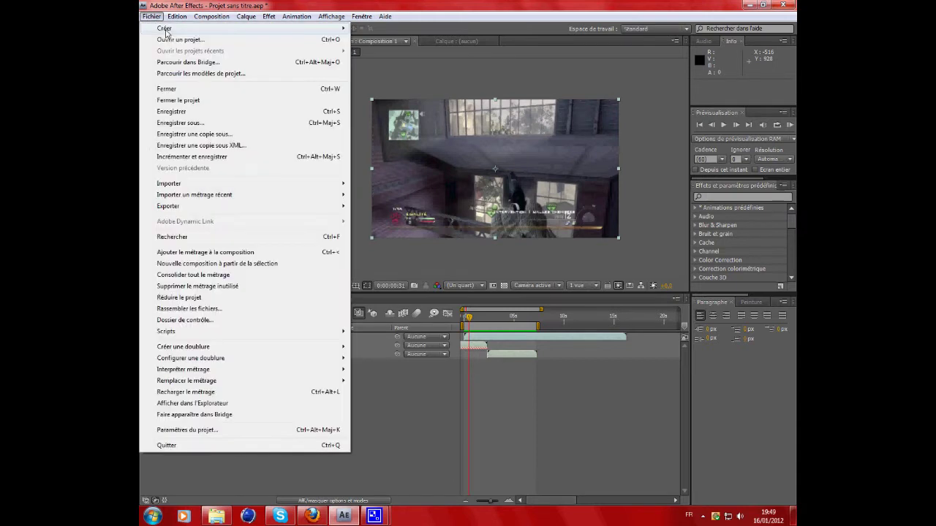
pyautogui.moveTo(167, 29)
pyautogui.click(367, 31)
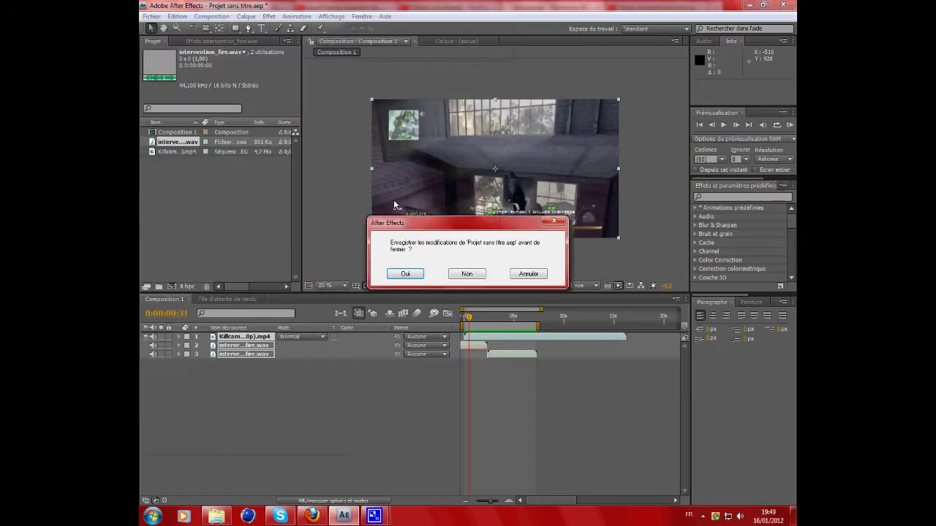
pyautogui.click(468, 275)
# Create Composition 1 at 1920 x 1080, DVCPRO HD 1080 (1,5) pixels, 60 images per second and a duration of 0:01:00:00.
pyautogui.rightClick(251, 229)
pyautogui.click(261, 235)
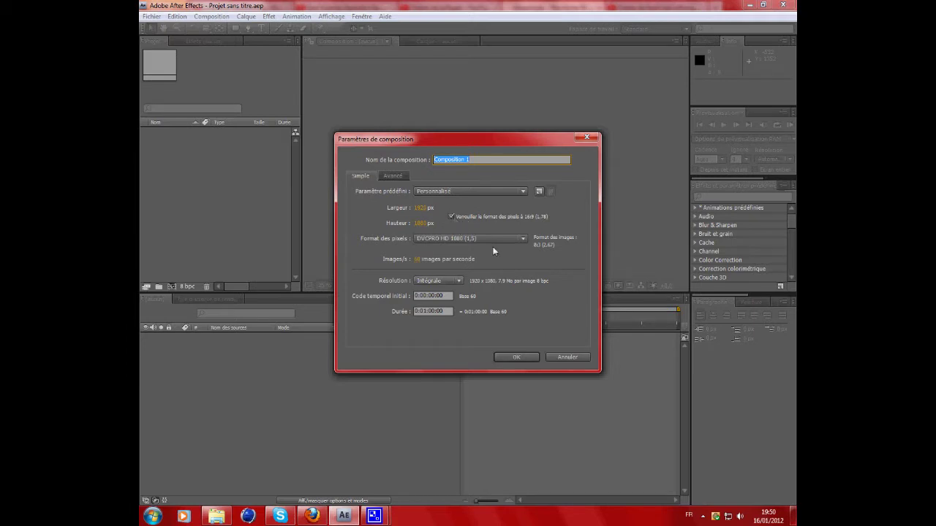
pyautogui.click(518, 356)
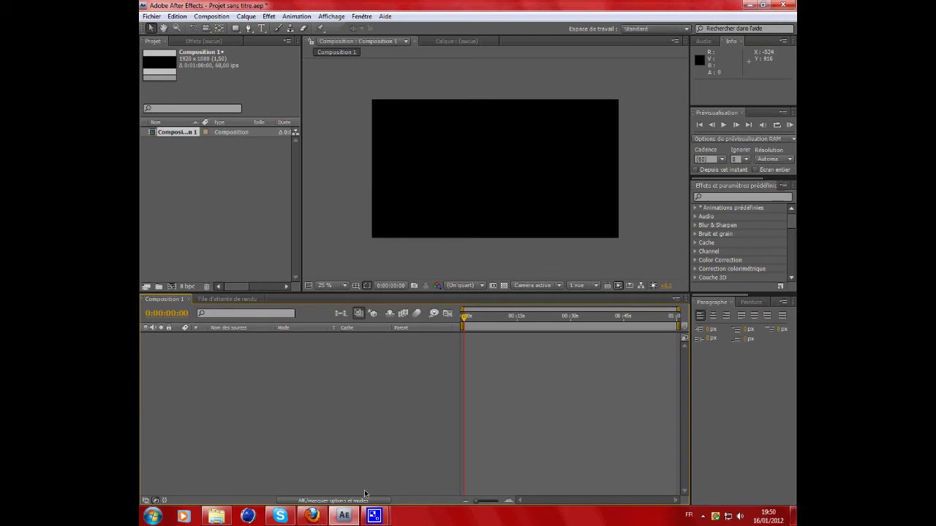
# Import intervention_fire.wav from the Songs folder and Killcam Quarry.mp4_(720p).mp4 from the desktop's Nooqz TT 5 folder.
pyautogui.click(216, 517)
pyautogui.moveTo(249, 120); pyautogui.dragTo(176, 173)
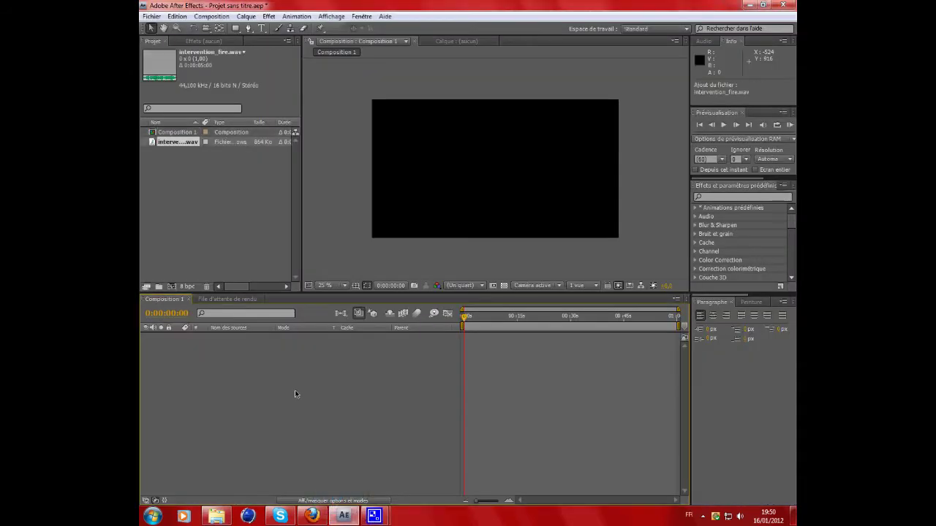
pyautogui.click(218, 516)
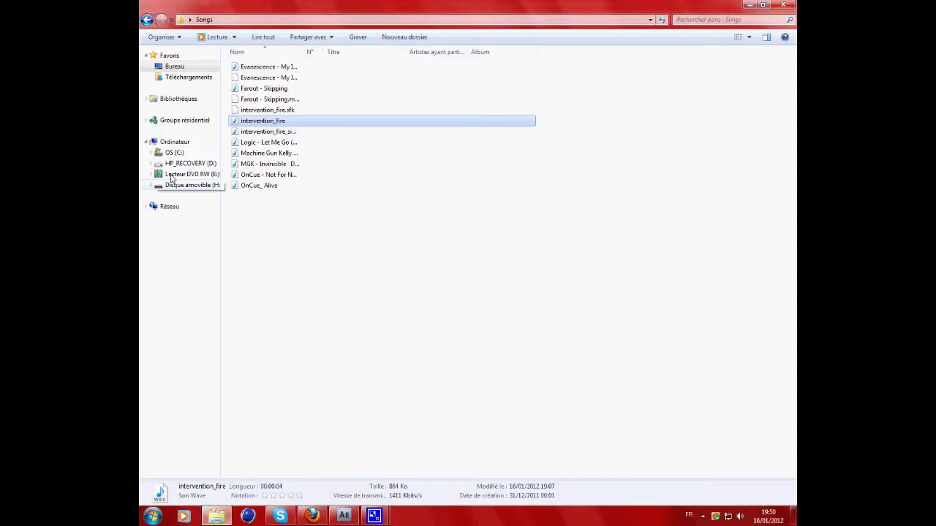
pyautogui.click(174, 66)
pyautogui.scroll(-2, 712, 174)
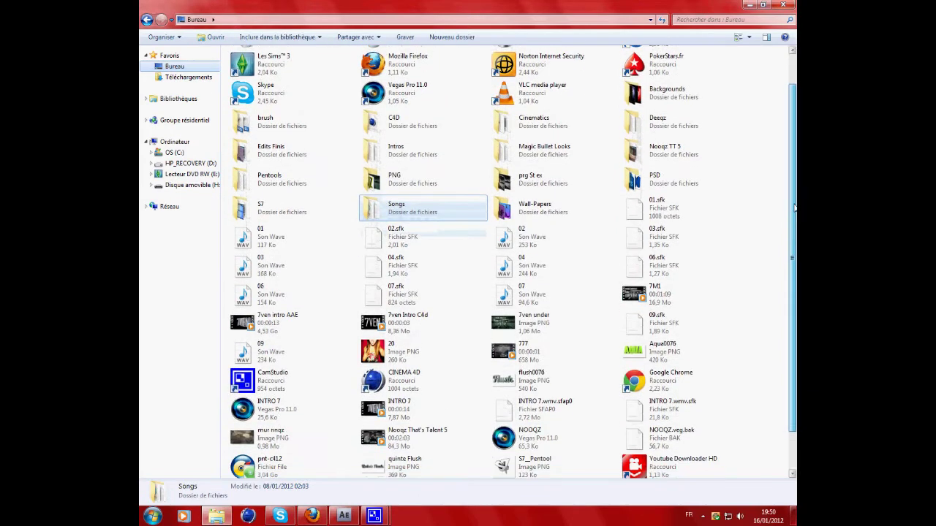
pyautogui.doubleClick(711, 174)
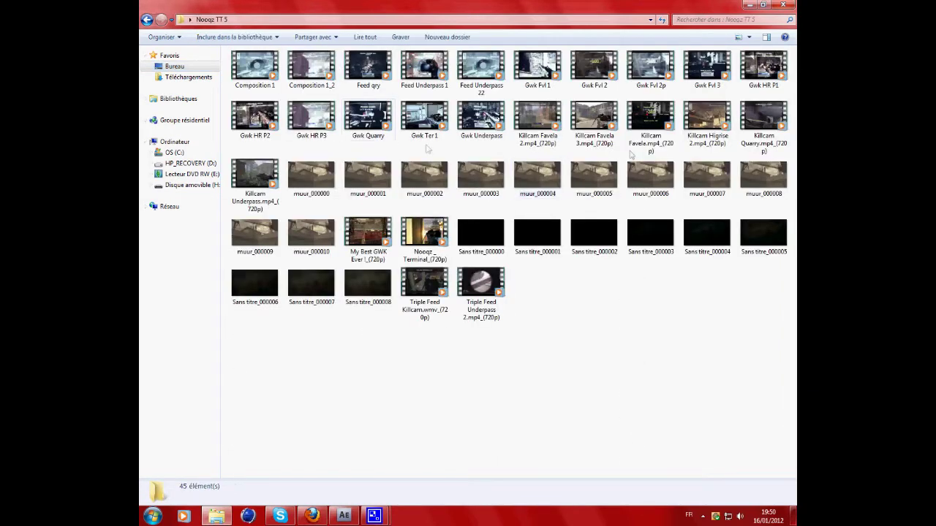
pyautogui.moveTo(751, 137); pyautogui.dragTo(156, 361)
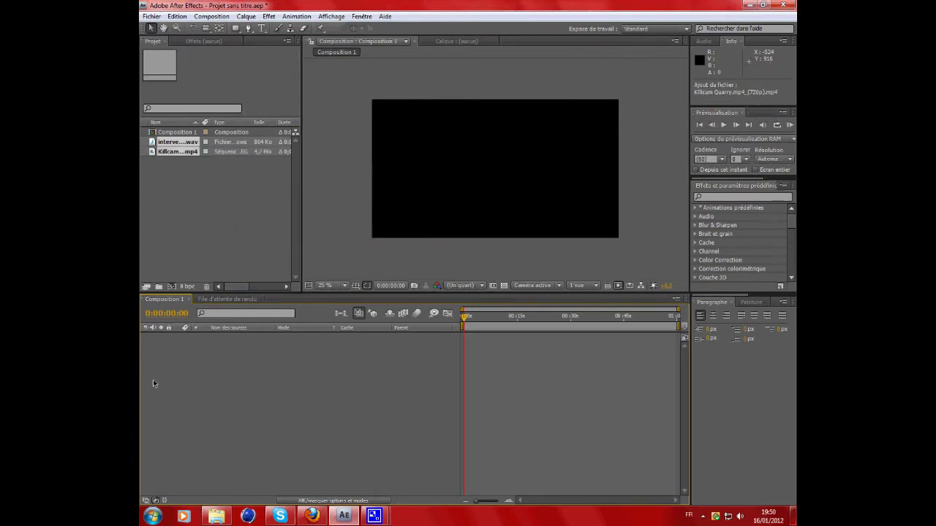
# Place the Killcam Quarry clip in Composition 1 and scale it to about 201% by 150% to fill the frame.
pyautogui.moveTo(179, 152); pyautogui.dragTo(504, 178)
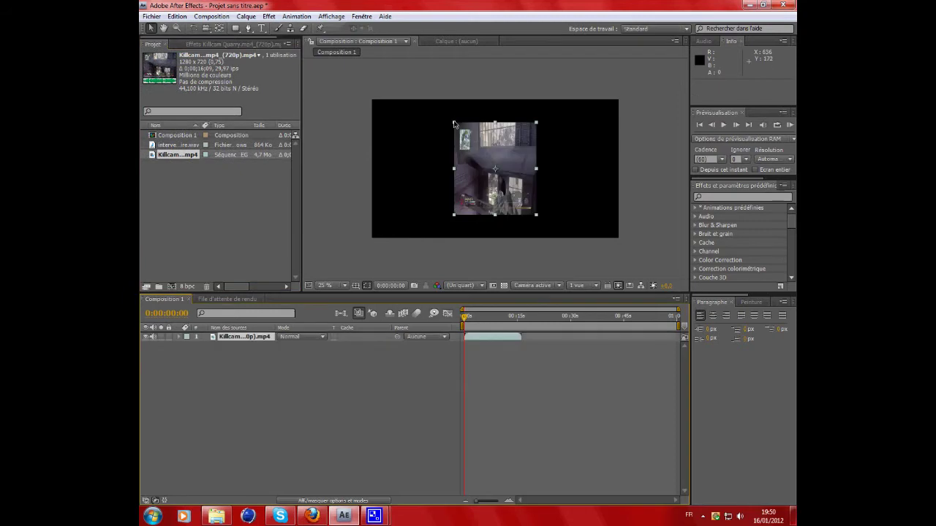
pyautogui.hotkey('ctrl', 'alt', 'f')
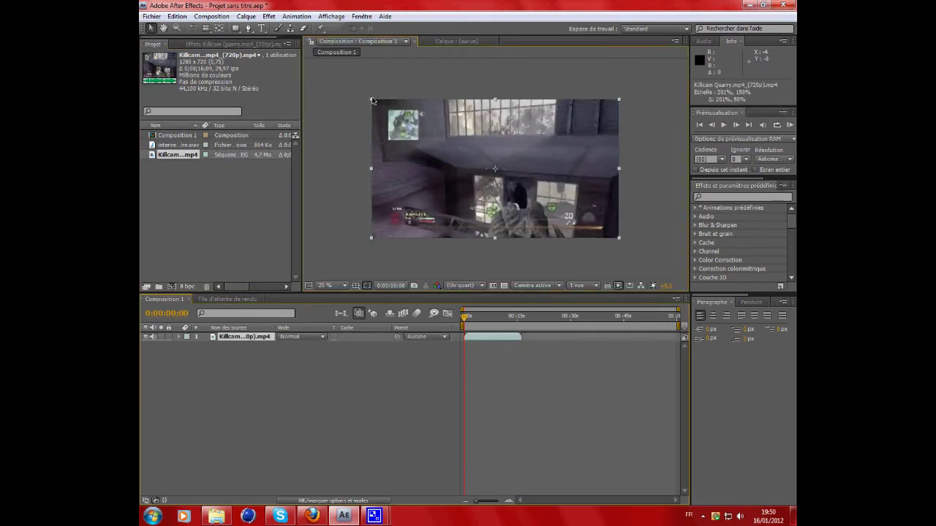
pyautogui.click(336, 163)
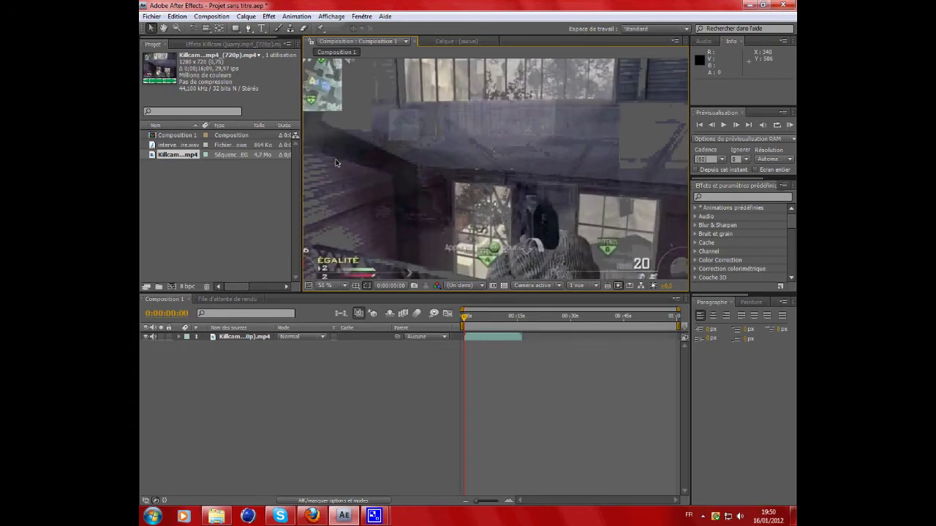
pyautogui.click(393, 169)
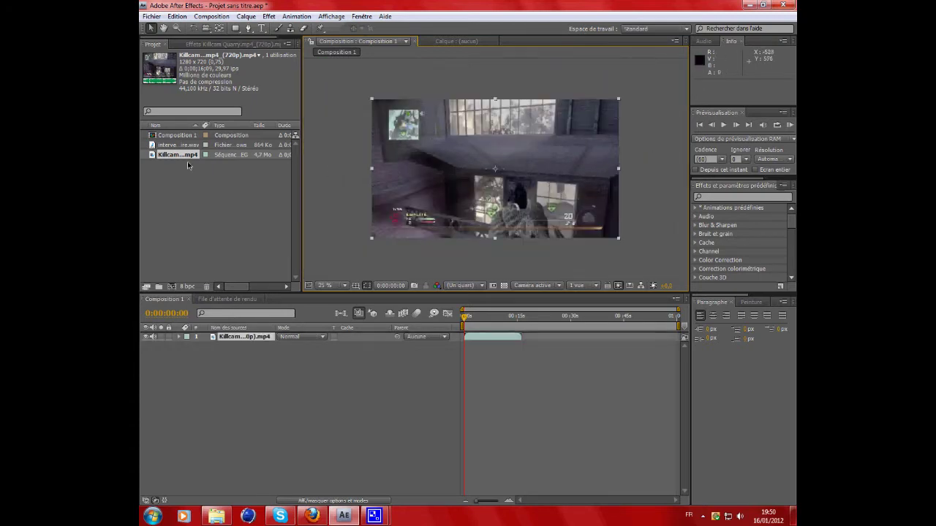
# Add intervention_fire.wav to the composition below the Killcam clip and display its audio waveform.
pyautogui.moveTo(180, 150); pyautogui.dragTo(222, 355)
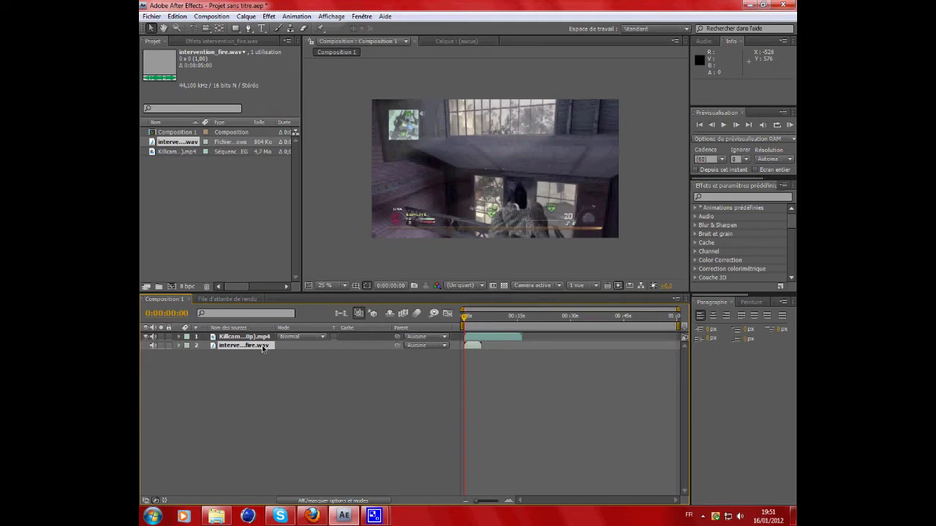
pyautogui.press('l')
pyautogui.press('l')
pyautogui.click(197, 363)
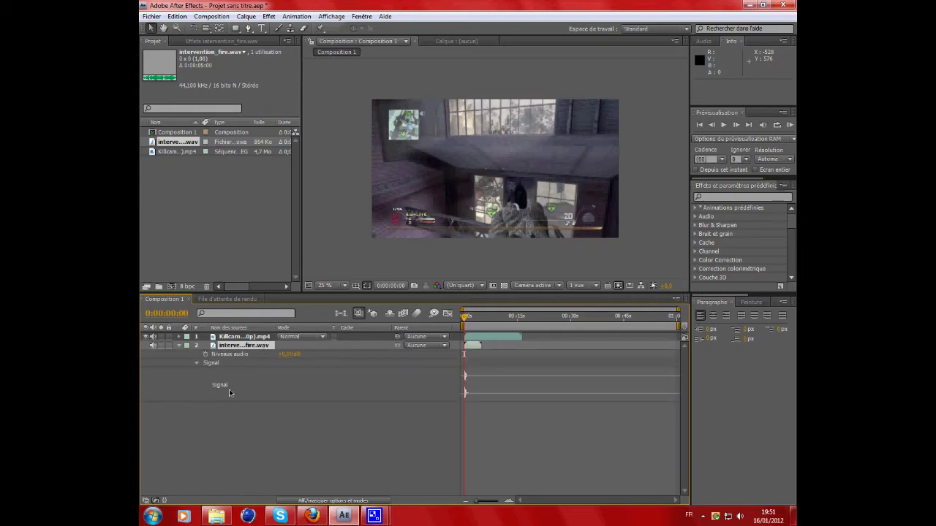
pyautogui.click(252, 418)
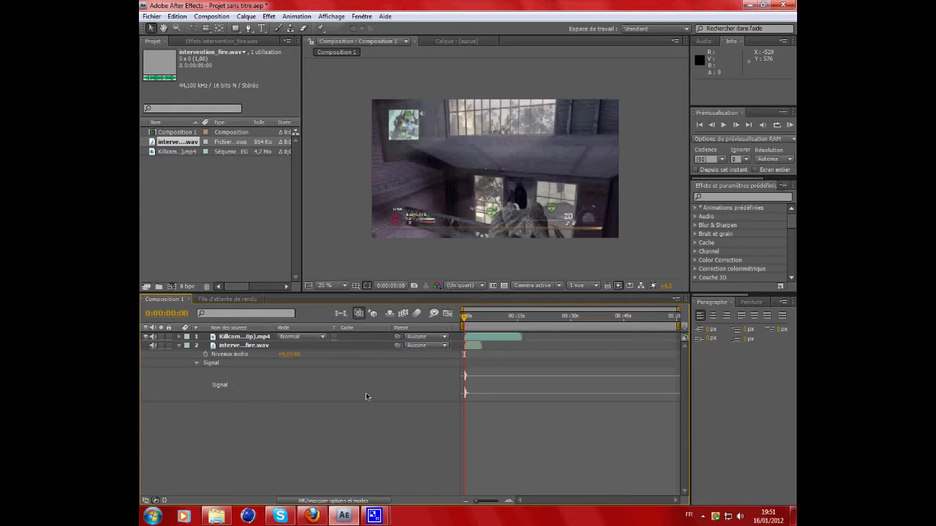
# Shift the intervention_fire.wav layer to start at 0:00:00:50 and move the playhead to 0:00:02:02.
pyautogui.moveTo(680, 327); pyautogui.dragTo(491, 363)
pyautogui.press('=')
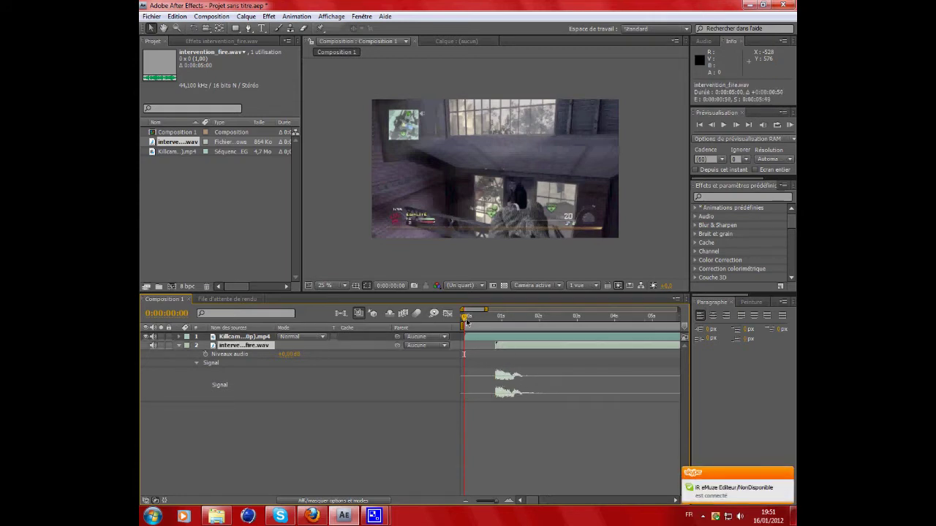
pyautogui.moveTo(468, 322); pyautogui.dragTo(542, 330)
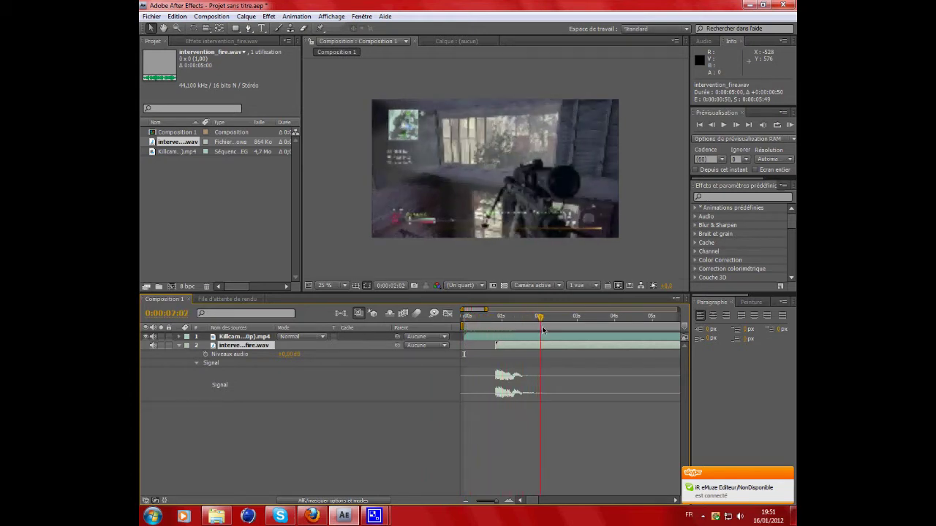
# Display the audio waveform of the Killcam Quarry layer in the timeline.
pyautogui.click(229, 337)
pyautogui.press('l')
pyautogui.press('l')
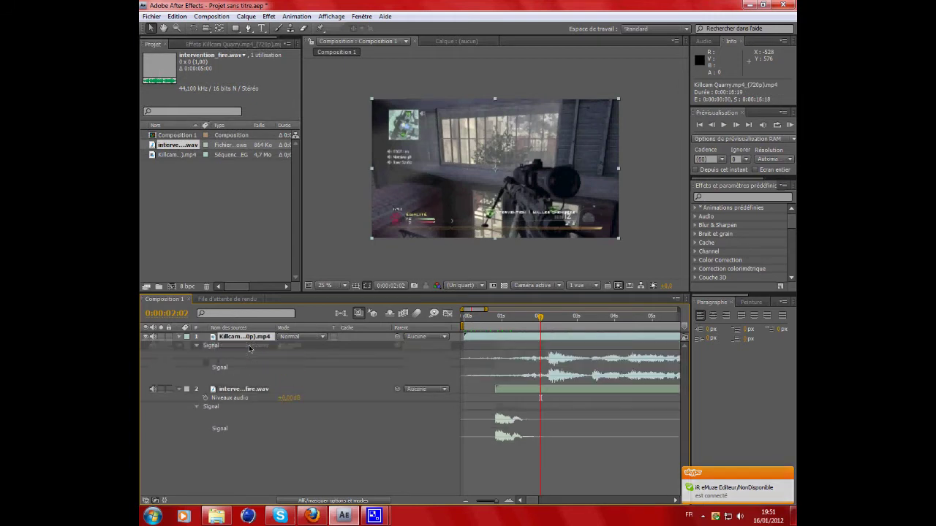
# Place the playhead on the gunshot peak at 0:00:02:15 and align the start of the intervention_fire.wav layer with it.
pyautogui.click(544, 319)
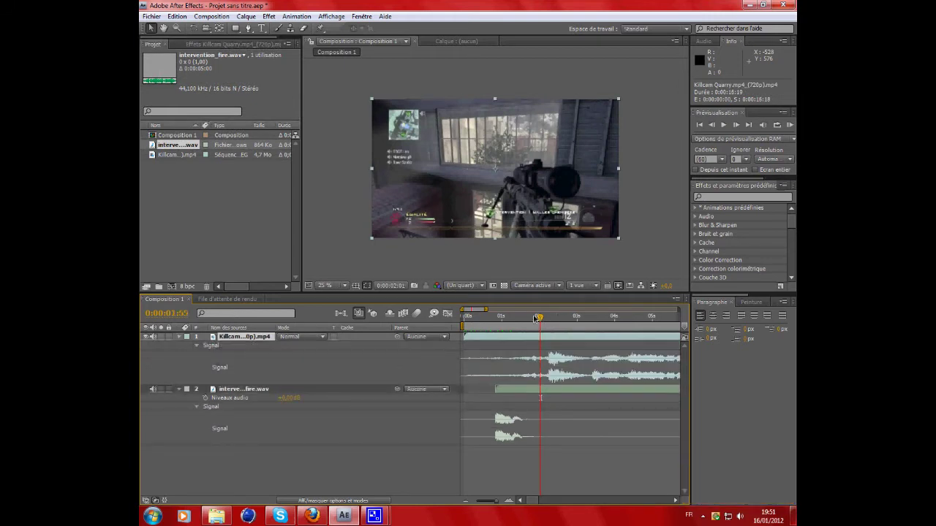
pyautogui.moveTo(544, 323); pyautogui.dragTo(549, 326)
pyautogui.moveTo(515, 393); pyautogui.dragTo(567, 393)
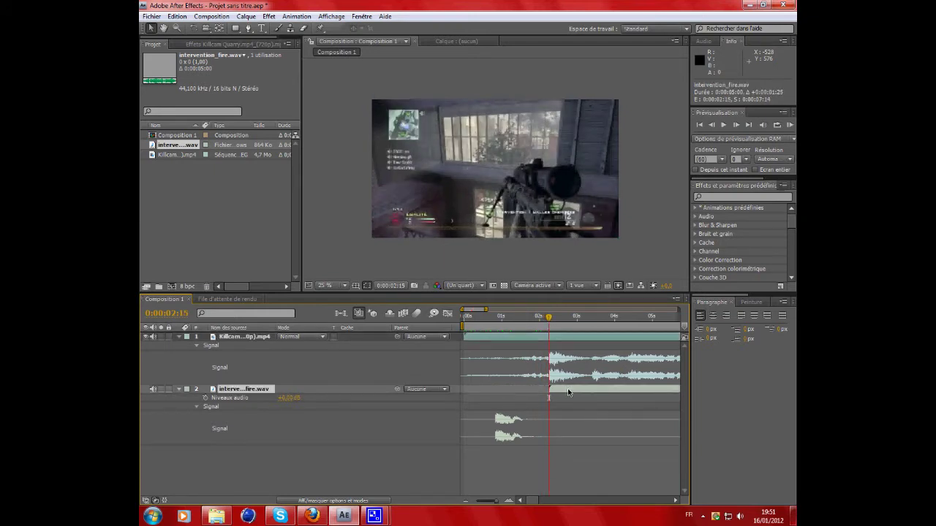
# Duplicate the intervention_fire.wav layer starting at 0:00:02:15 and display the copy's audio waveform.
pyautogui.moveTo(548, 322); pyautogui.dragTo(542, 323)
pyautogui.click(536, 324)
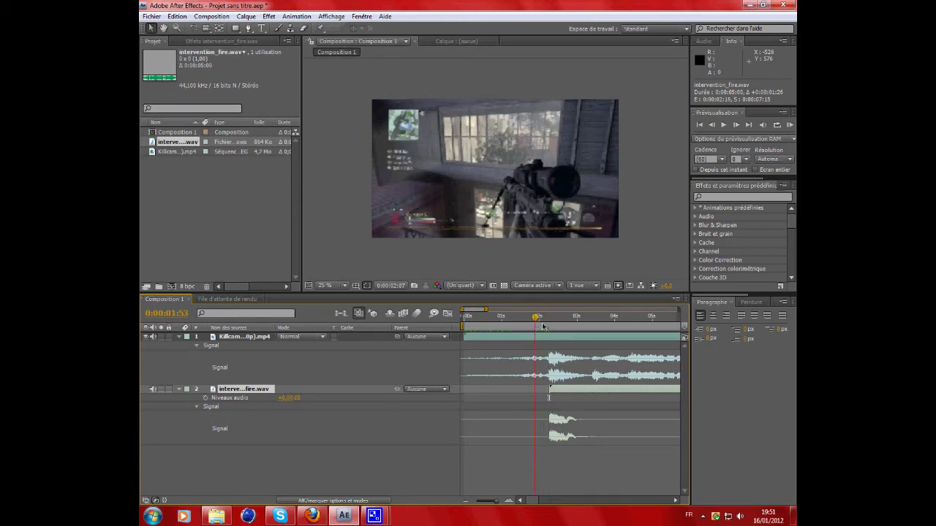
pyautogui.moveTo(548, 328)
pyautogui.mouseDown()
pyautogui.moveTo(570, 334)
pyautogui.moveTo(550, 338)
pyautogui.mouseUp()
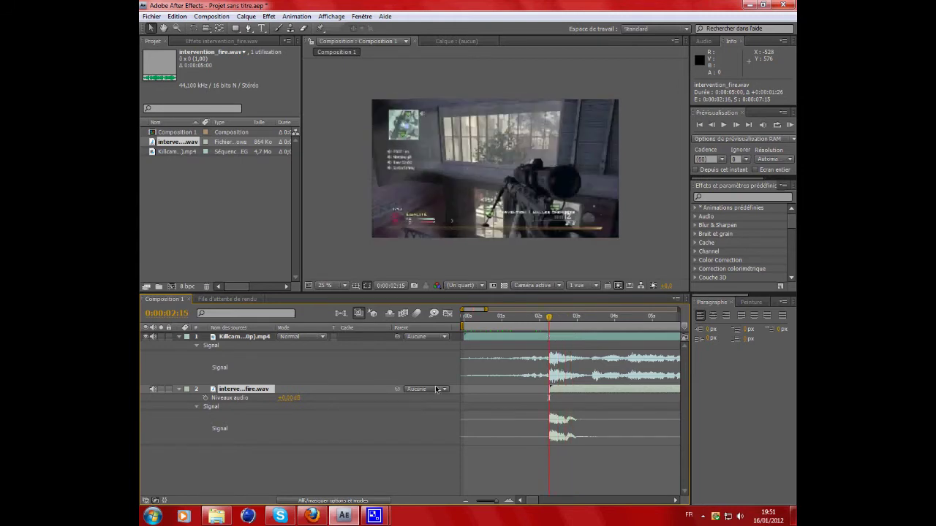
pyautogui.hotkey('ctrl', 'c')
pyautogui.hotkey('ctrl', 'v')
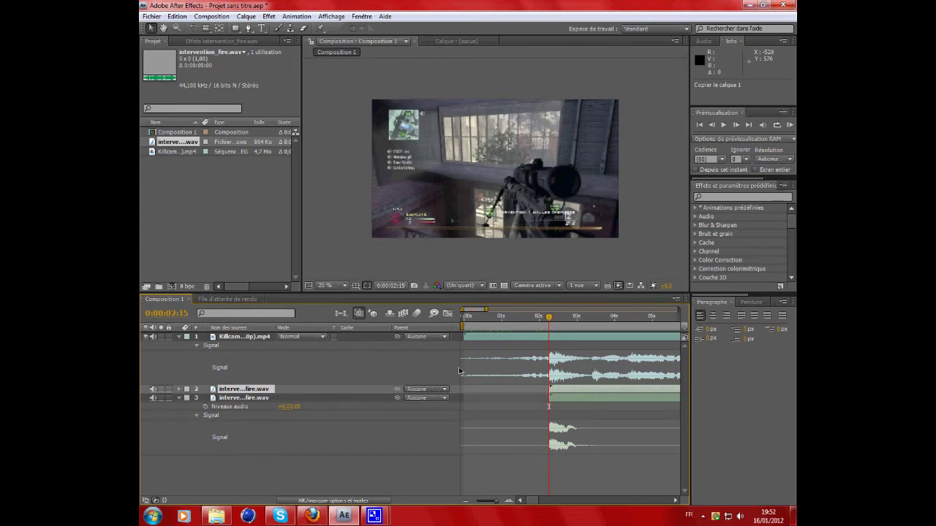
pyautogui.press('l')
pyautogui.press('l')
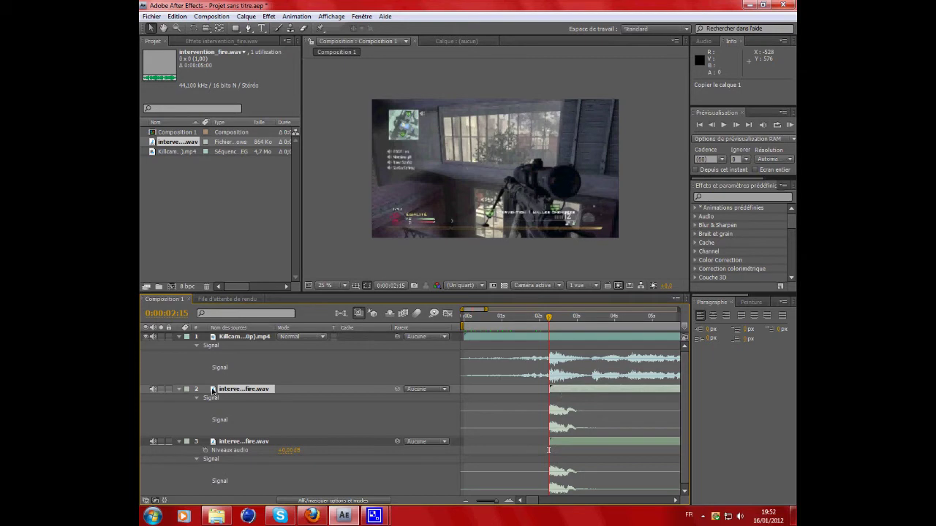
# Reverse the upper copy of the intervention_fire.wav layer in time.
pyautogui.rightClick(568, 393)
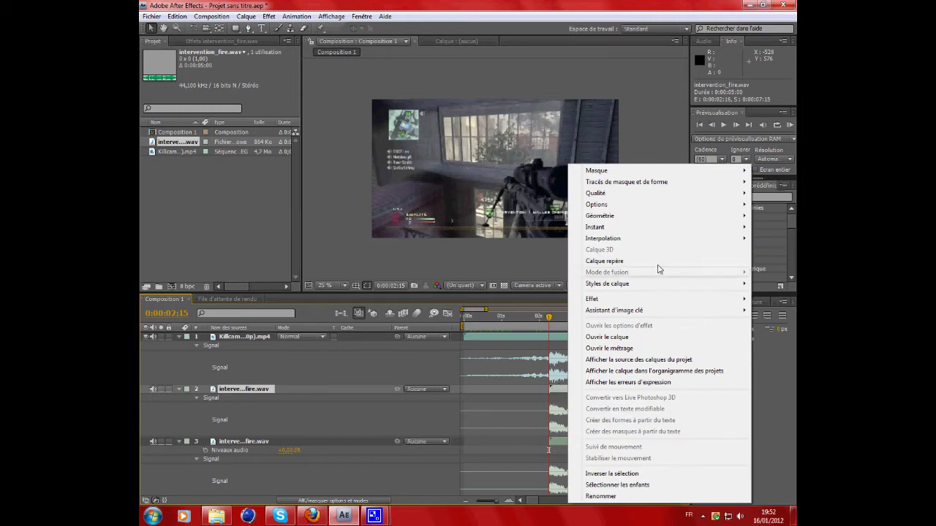
pyautogui.moveTo(620, 232)
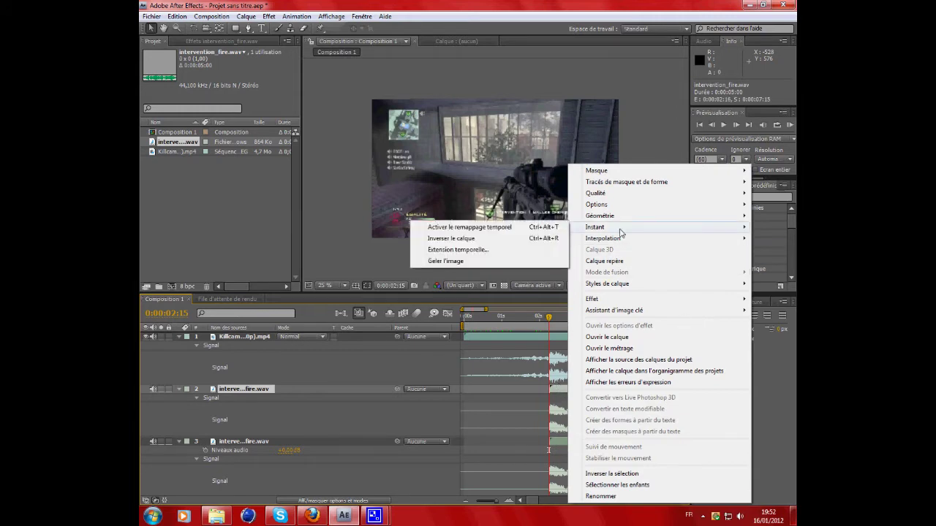
pyautogui.click(487, 240)
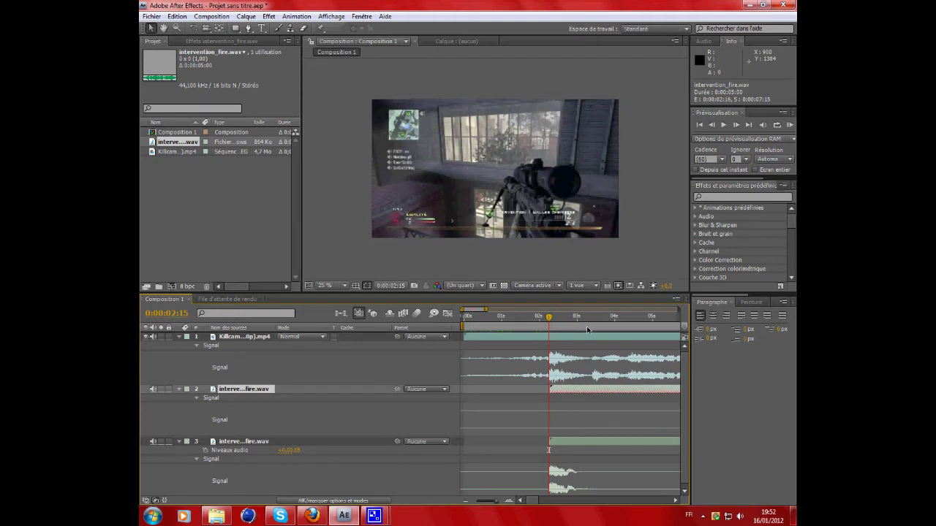
# Move the reversed intervention_fire.wav layer earlier so its peak ends at the gunshot, around 0:00:02:15.
pyautogui.scroll(-6, 515, 364)
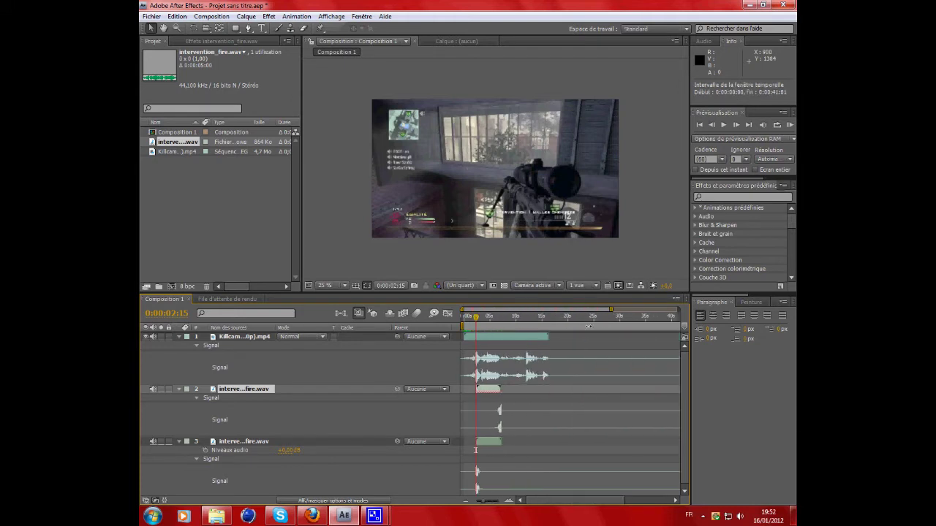
pyautogui.moveTo(516, 390); pyautogui.dragTo(471, 394)
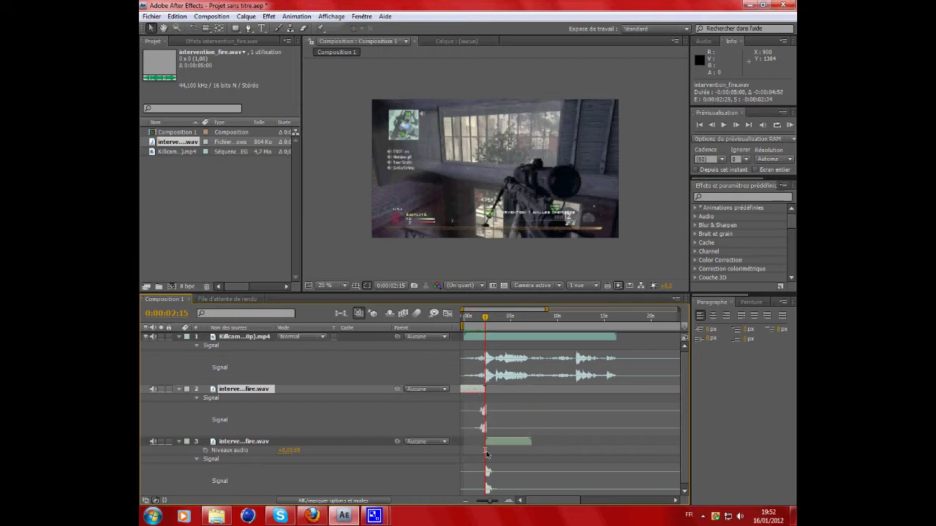
pyautogui.moveTo(548, 310); pyautogui.dragTo(505, 312)
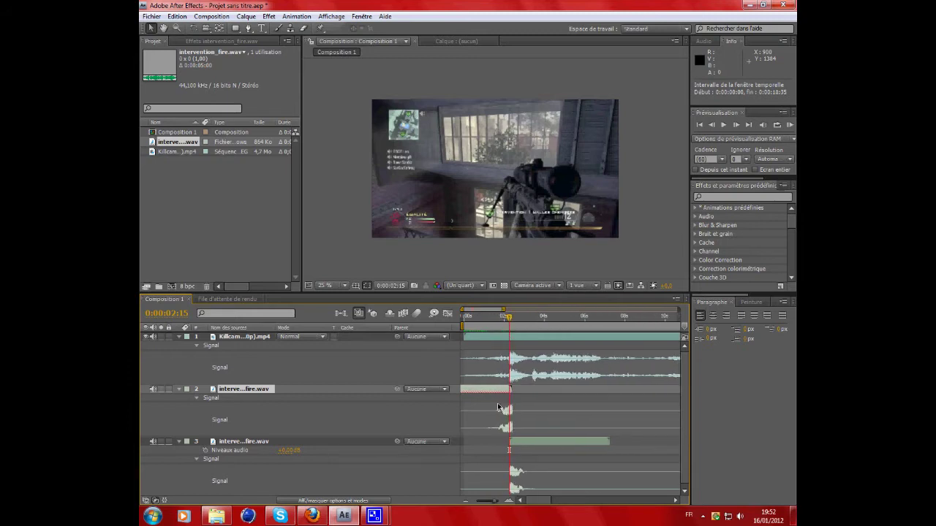
pyautogui.moveTo(499, 392); pyautogui.dragTo(496, 391)
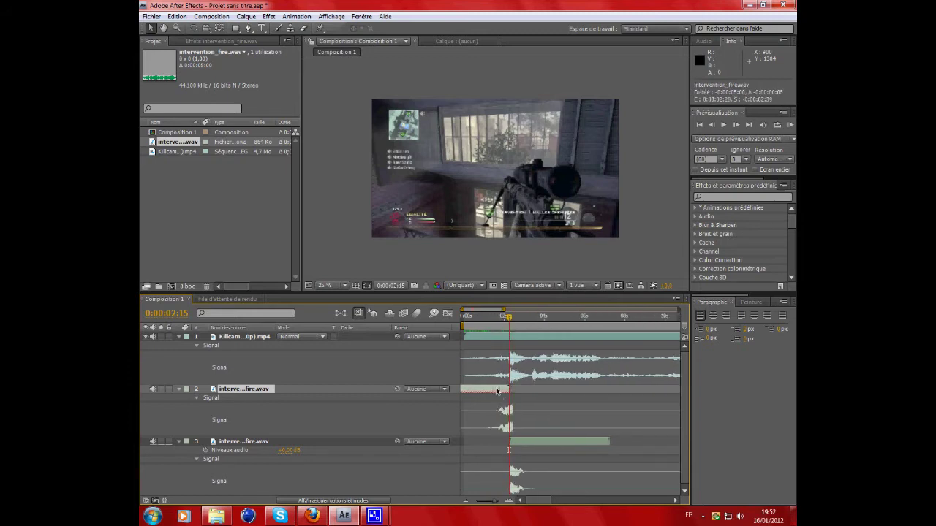
# Shorten the work area to about the first six seconds and run a RAM preview of the composition.
pyautogui.moveTo(510, 318); pyautogui.dragTo(678, 312)
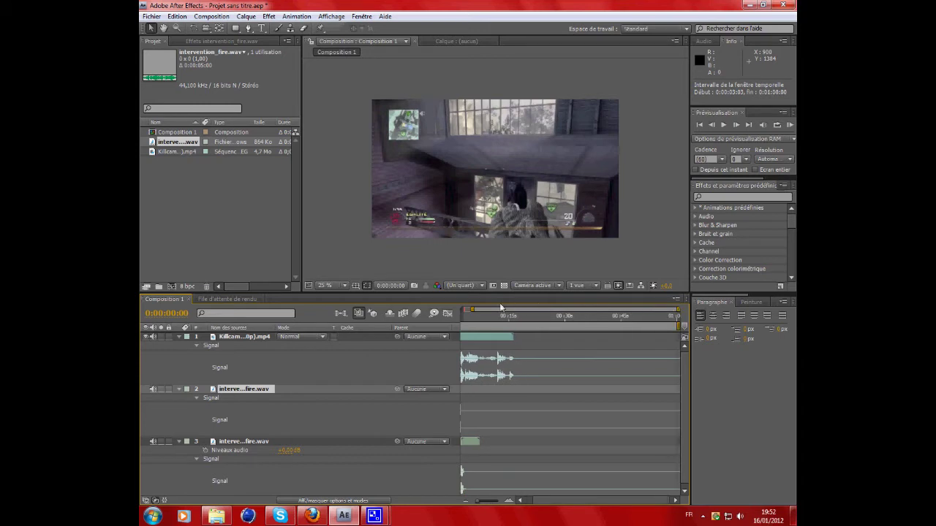
pyautogui.moveTo(633, 323); pyautogui.dragTo(485, 323)
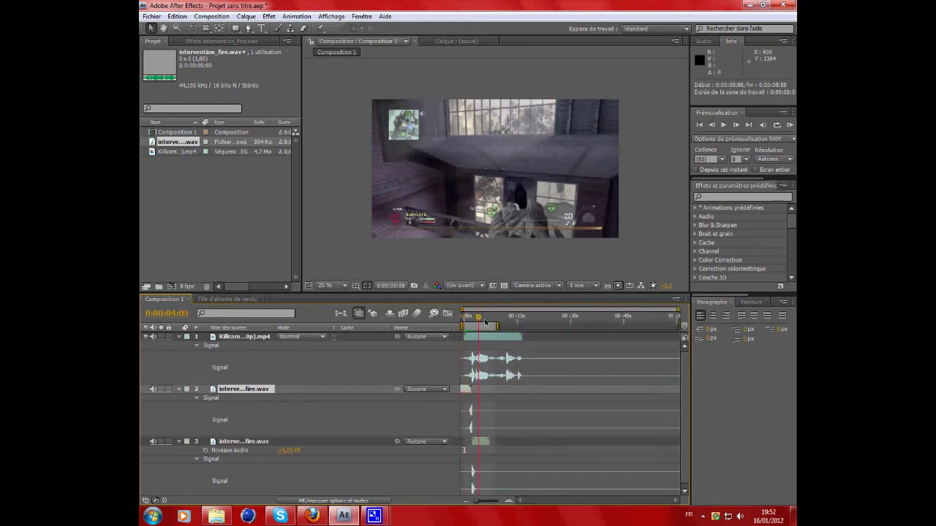
pyautogui.click(485, 321)
pyautogui.press('KP_0')
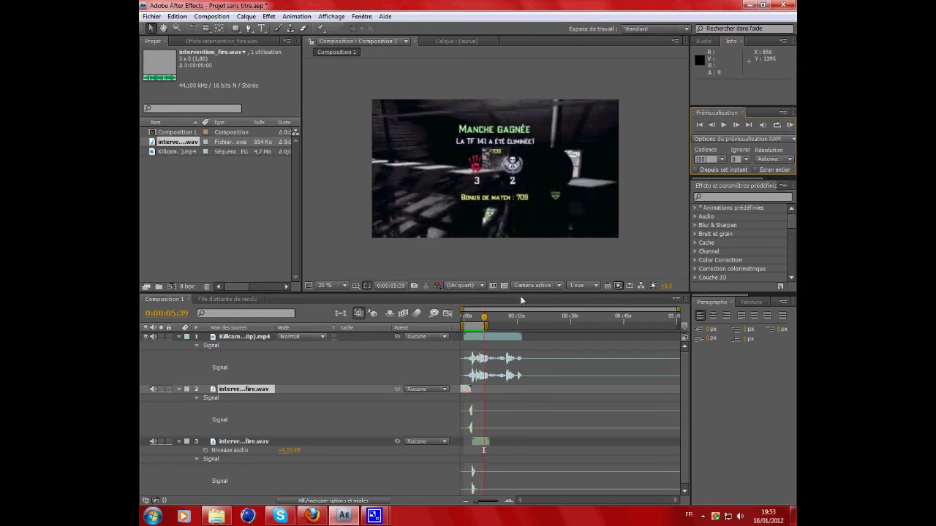
pyautogui.moveTo(677, 309); pyautogui.dragTo(526, 321)
pyautogui.press('KP_0')
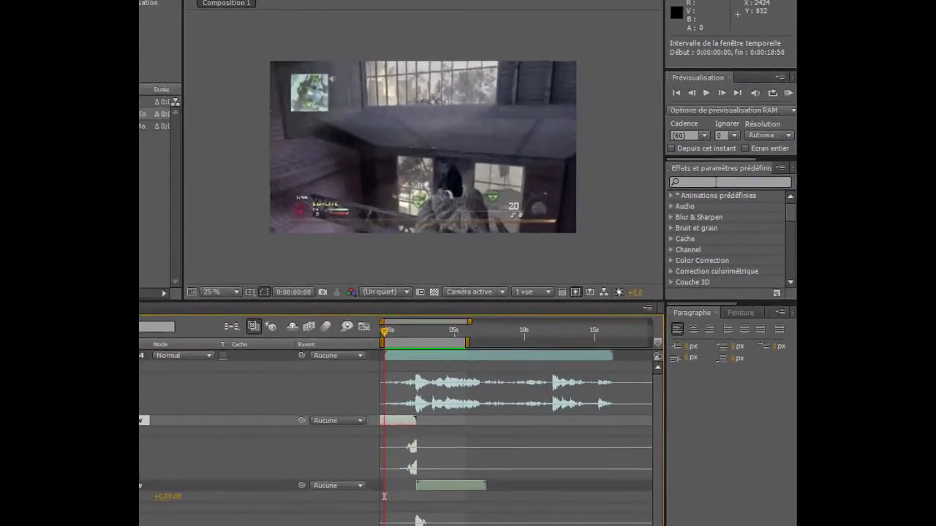
# Search the effects for "opti" and apply the Compensation optique effect to the Killcam Quarry layer.
pyautogui.click(752, 189)
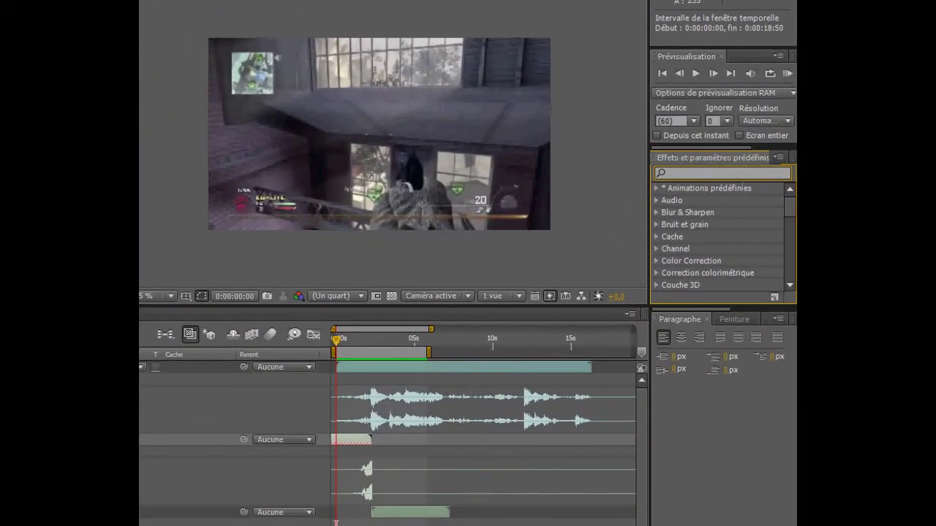
pyautogui.click(194, 0)
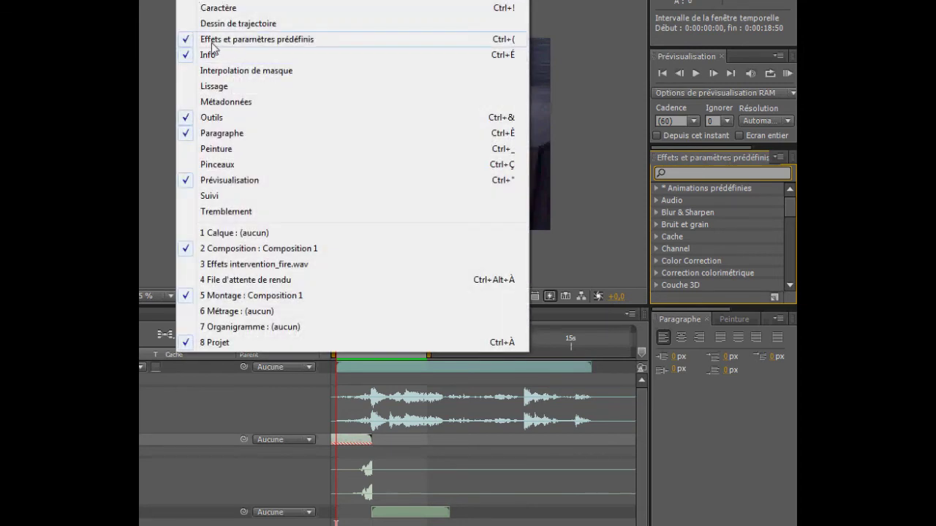
pyautogui.click(256, 39)
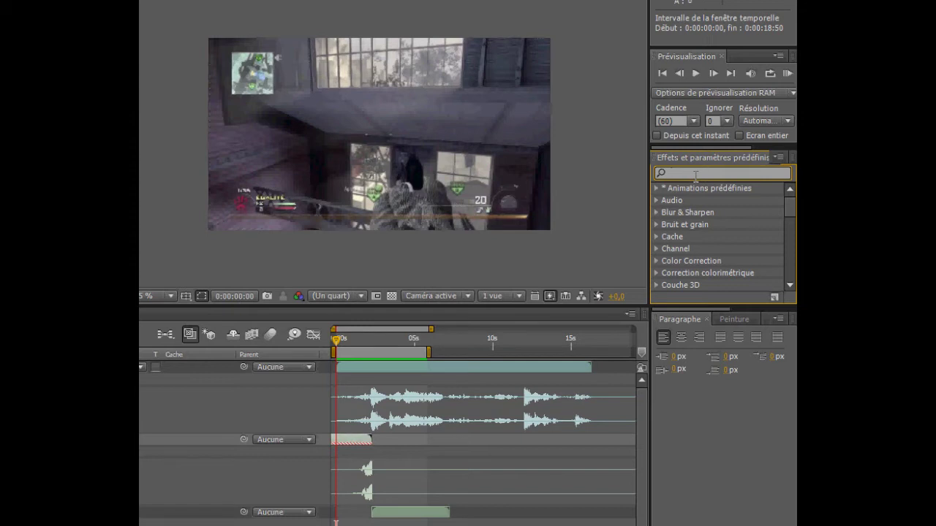
pyautogui.write('op')
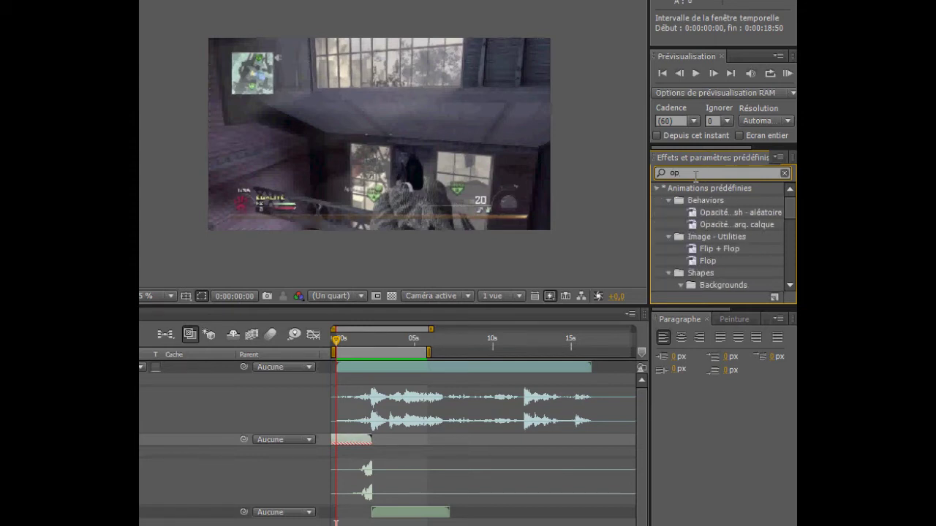
pyautogui.write('ti')
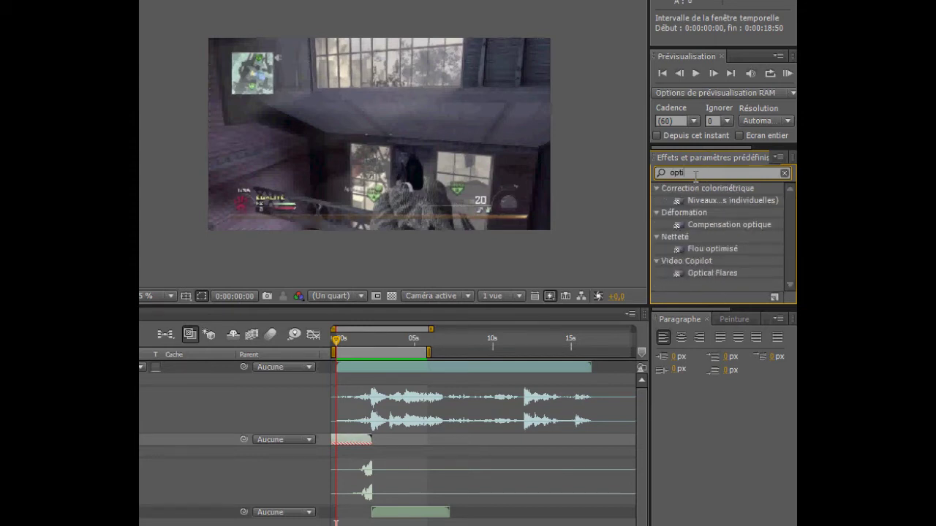
pyautogui.write('c')
pyautogui.press('BackSpace')
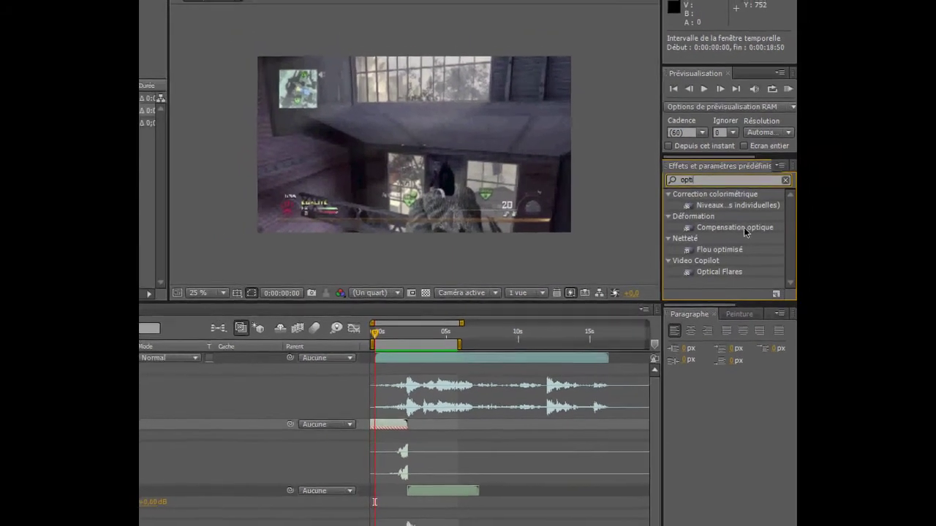
pyautogui.moveTo(749, 234); pyautogui.dragTo(164, 357)
pyautogui.moveTo(249, 342); pyautogui.dragTo(249, 342)
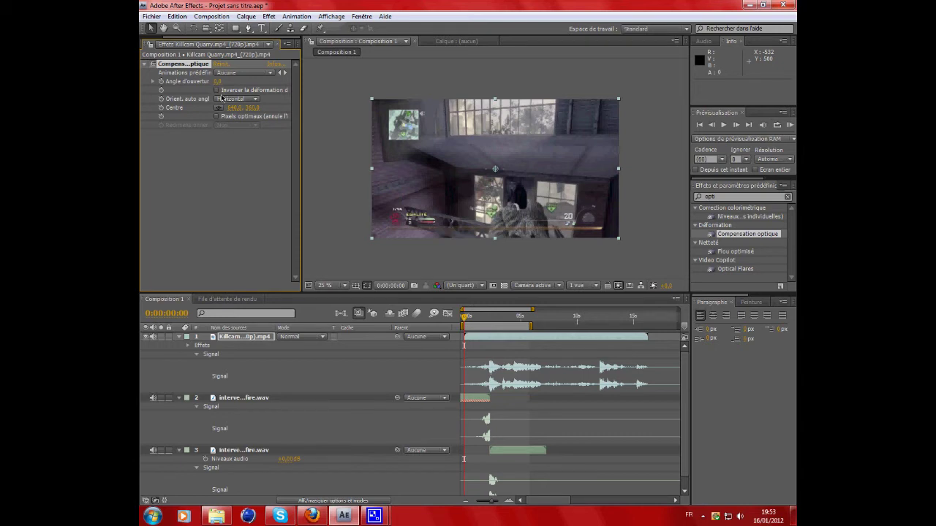
# Enable the inverted distortion option of Compensation optique, try larger aperture angles and return the angle to 0.
pyautogui.moveTo(217, 81); pyautogui.dragTo(242, 99)
pyautogui.click(229, 92)
pyautogui.moveTo(227, 85); pyautogui.dragTo(256, 86)
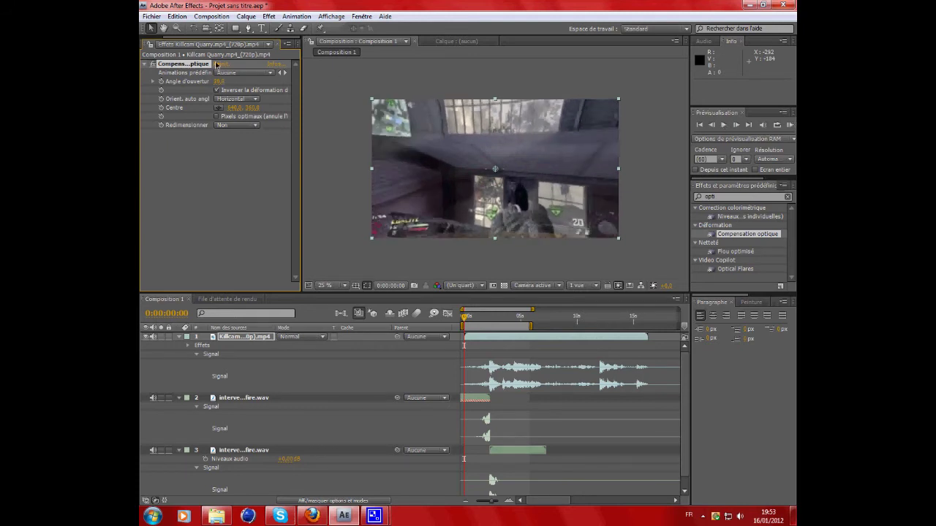
pyautogui.moveTo(215, 85)
pyautogui.mouseDown()
pyautogui.moveTo(486, 81)
pyautogui.moveTo(423, 101)
pyautogui.moveTo(209, 100)
pyautogui.mouseUp()
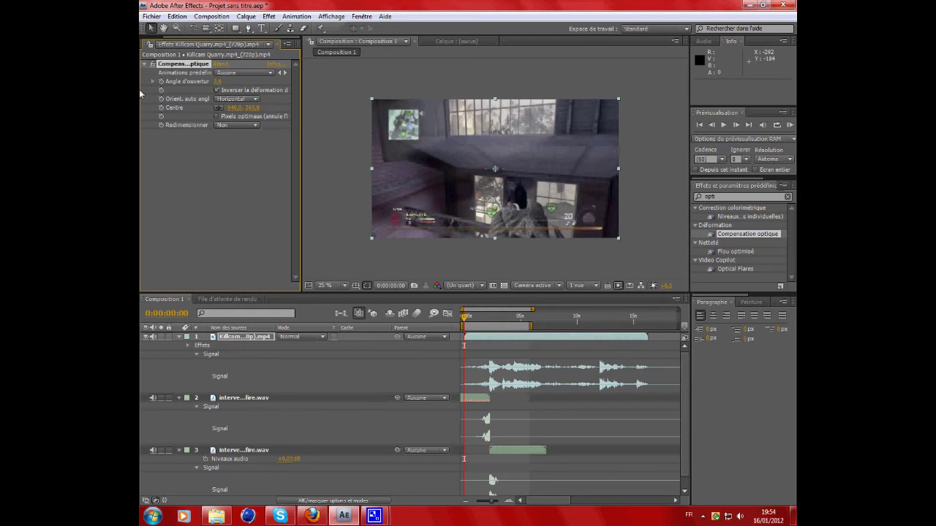
# Keyframe the Compensation optique aperture angle at 0 at 0:00:01:03 and about 156 at 0:00:02:19.
pyautogui.moveTo(464, 321); pyautogui.dragTo(476, 322)
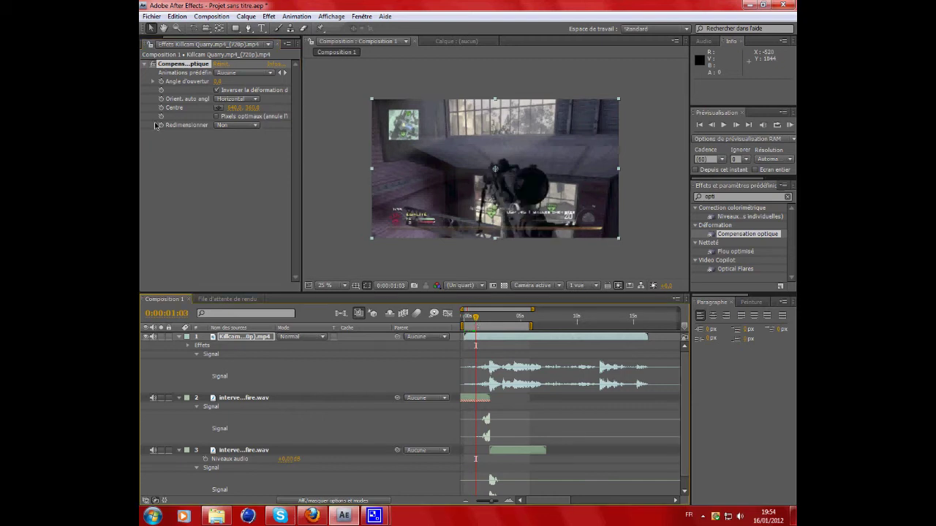
pyautogui.click(160, 82)
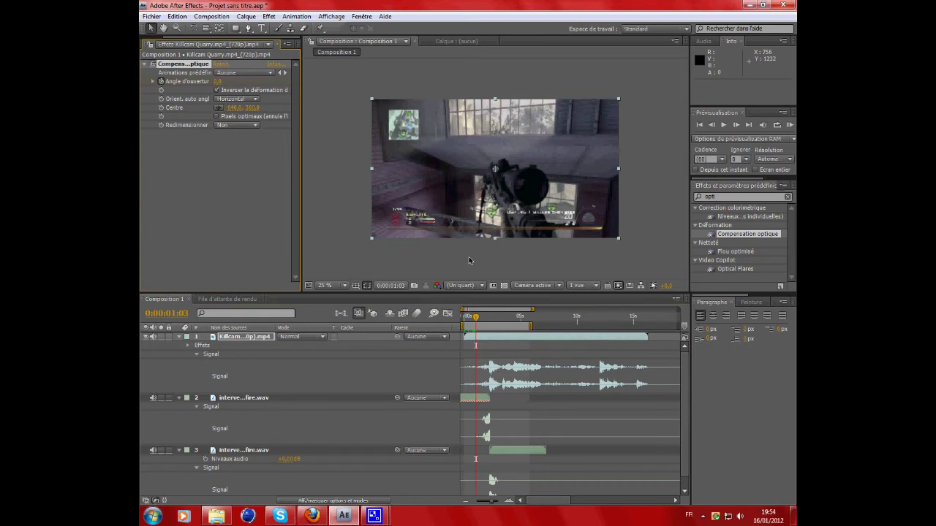
pyautogui.moveTo(476, 319); pyautogui.dragTo(490, 326)
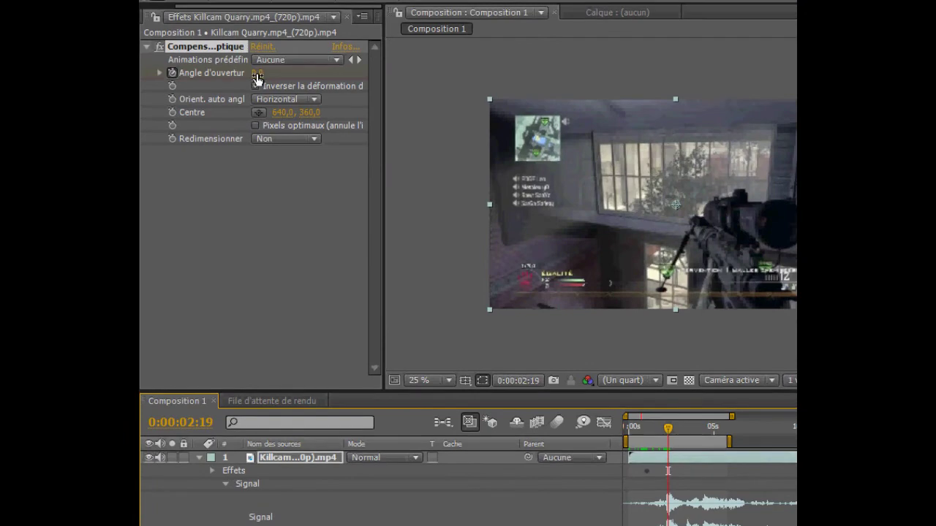
pyautogui.moveTo(256, 77); pyautogui.dragTo(907, 99)
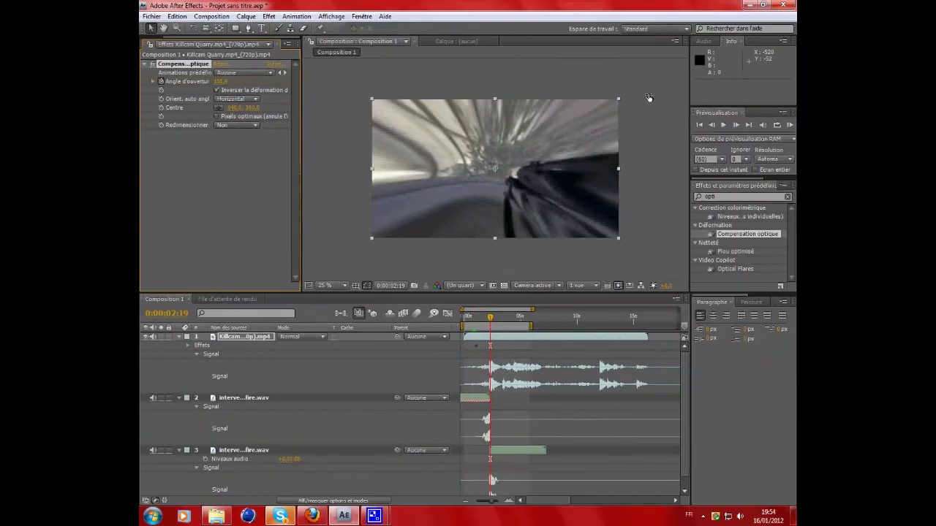
pyautogui.moveTo(648, 94); pyautogui.dragTo(660, 99)
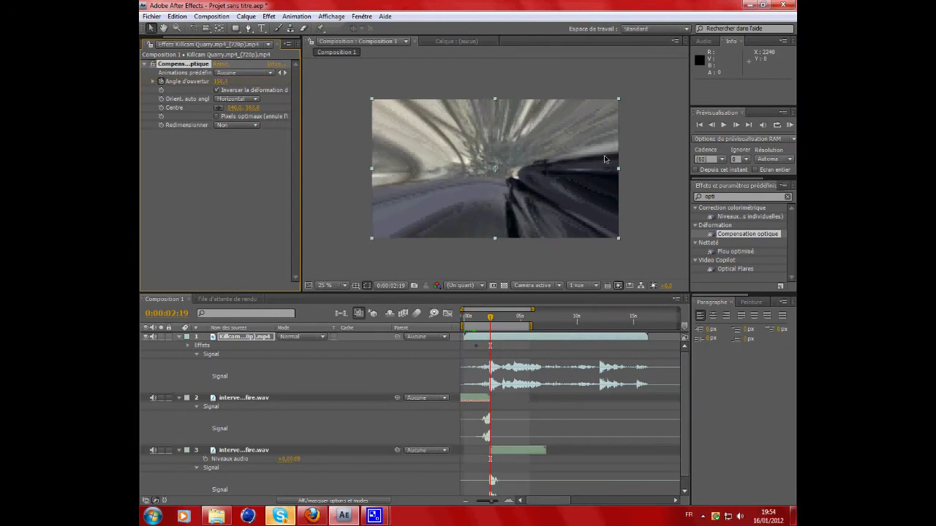
# Add an aperture angle keyframe of 0 at 0:00:03:27 on the Killcam Quarry layer.
pyautogui.click(512, 322)
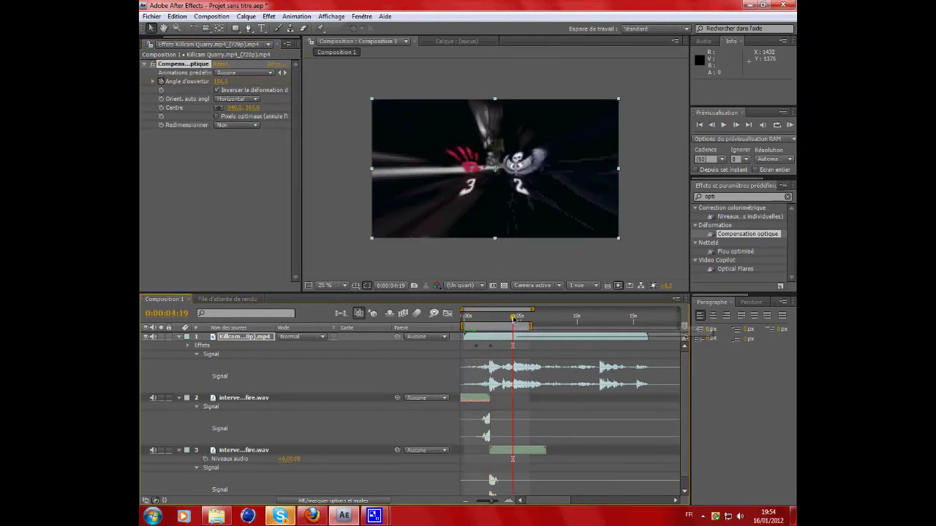
pyautogui.moveTo(513, 319); pyautogui.dragTo(503, 320)
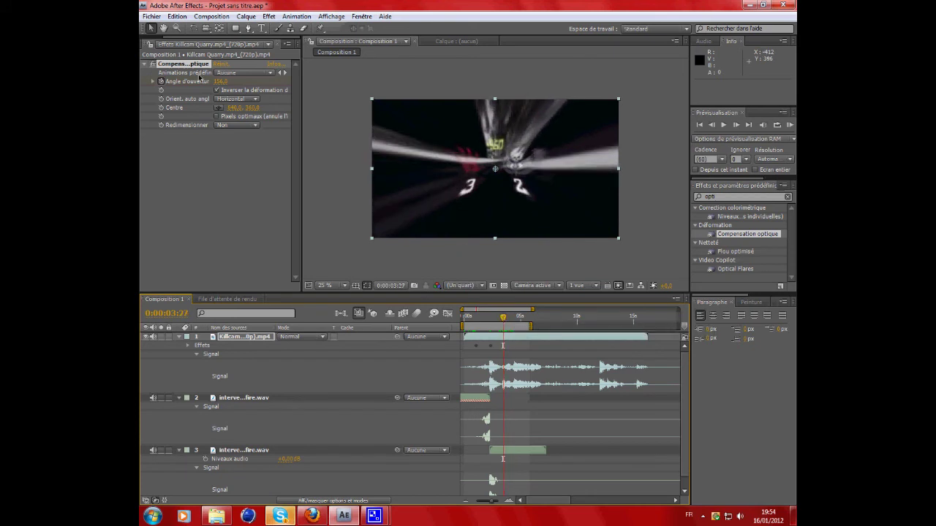
pyautogui.click(222, 81)
pyautogui.write('0')
pyautogui.press('Return')
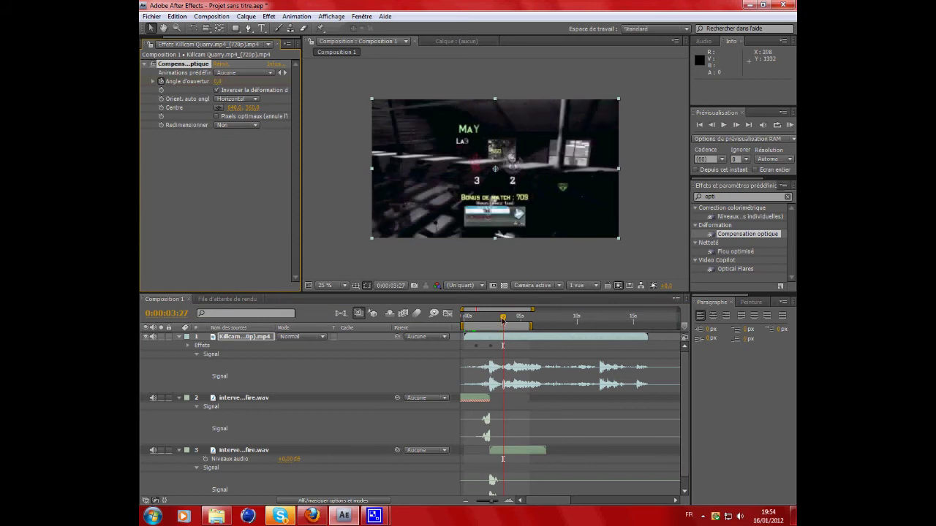
# Run a RAM preview from the start of the composition to check the animated lens distortion.
pyautogui.moveTo(500, 319); pyautogui.dragTo(464, 320)
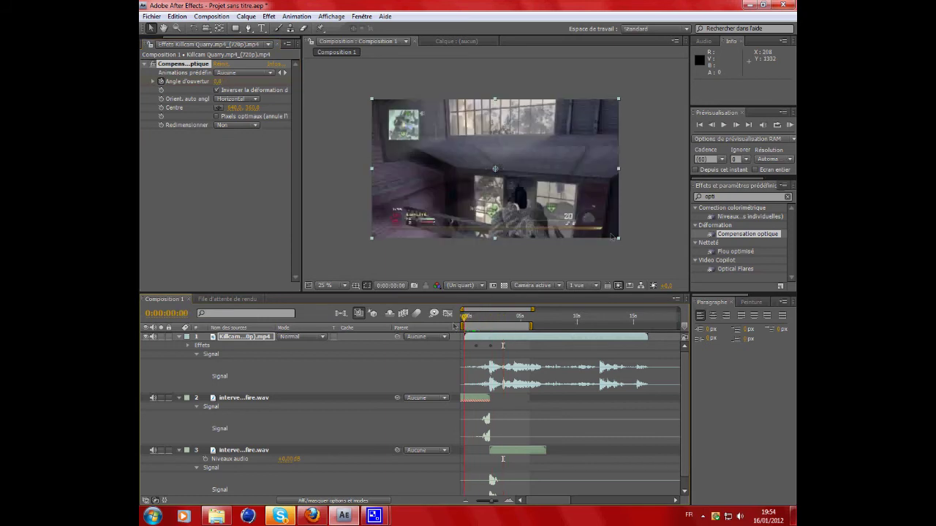
pyautogui.click(789, 125)
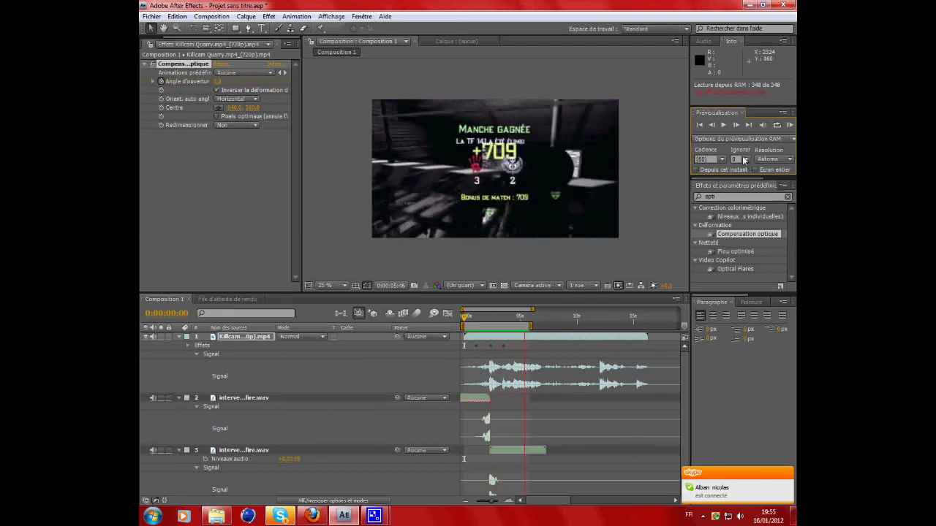
pyautogui.press('space')
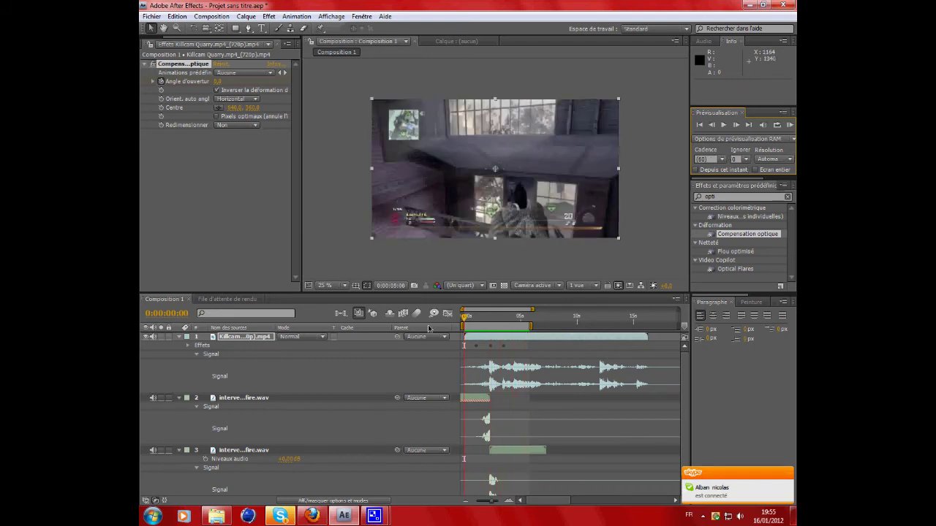
# Apply the Magic Bullet Looks effect to the Killcam Quarry layer and open its look editor.
pyautogui.moveTo(463, 319)
pyautogui.mouseDown()
pyautogui.moveTo(500, 329)
pyautogui.moveTo(474, 329)
pyautogui.mouseUp()
pyautogui.click(269, 16)
pyautogui.moveTo(333, 236)
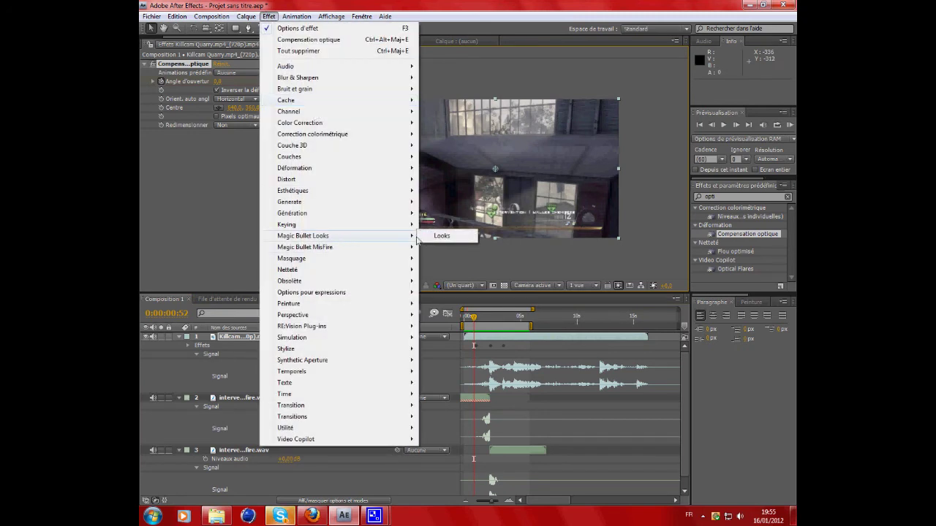
pyautogui.click(438, 235)
pyautogui.click(179, 171)
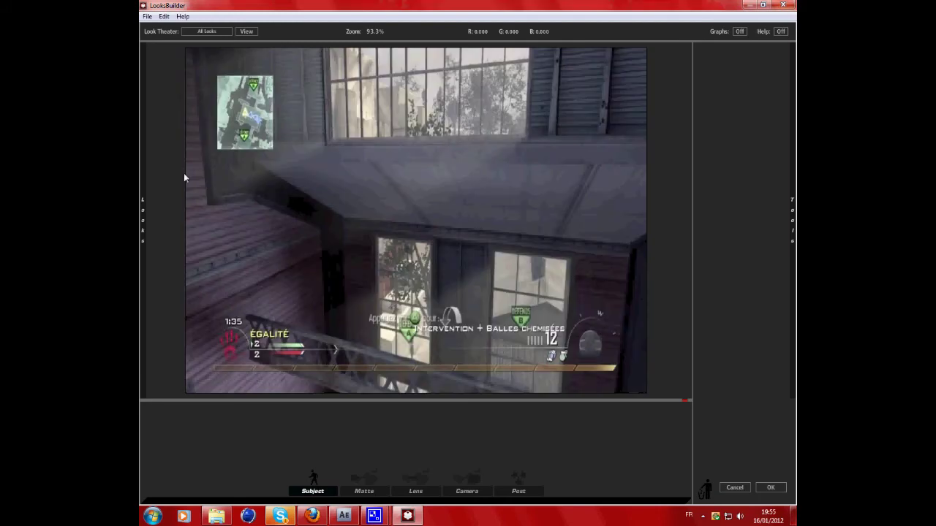
# Load a saved look file containing Curves, Diffusion, Edge Softness, Anamorphic Flare and Vignette, and apply it to the clip.
pyautogui.click(147, 16)
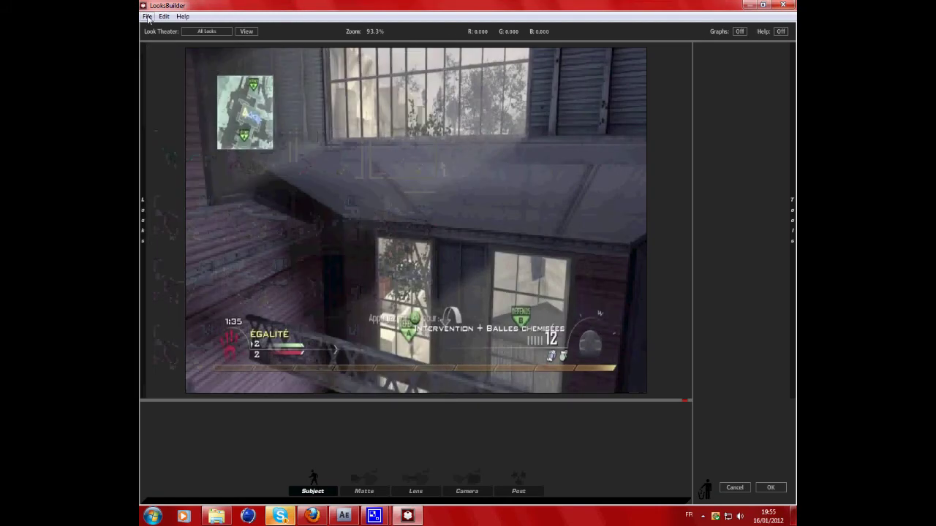
pyautogui.click(170, 55)
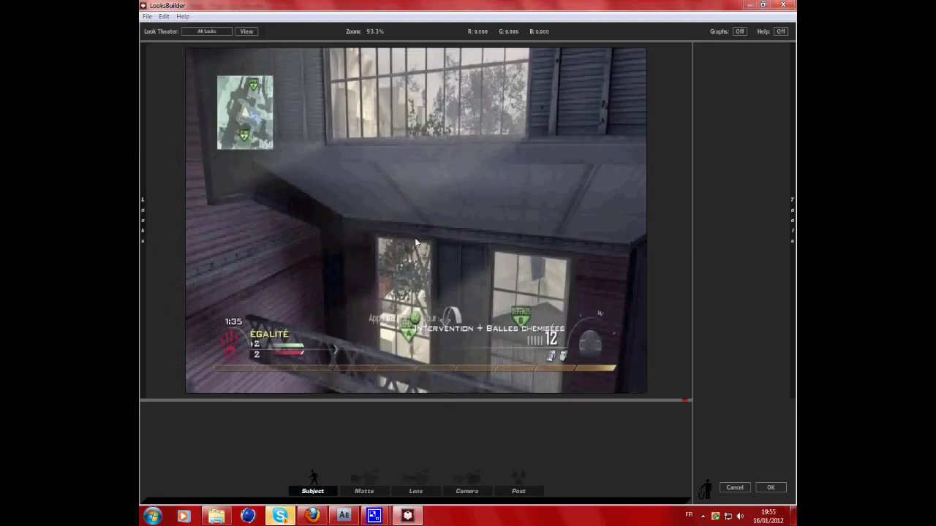
pyautogui.scroll(-2, 454, 293)
pyautogui.doubleClick(453, 296)
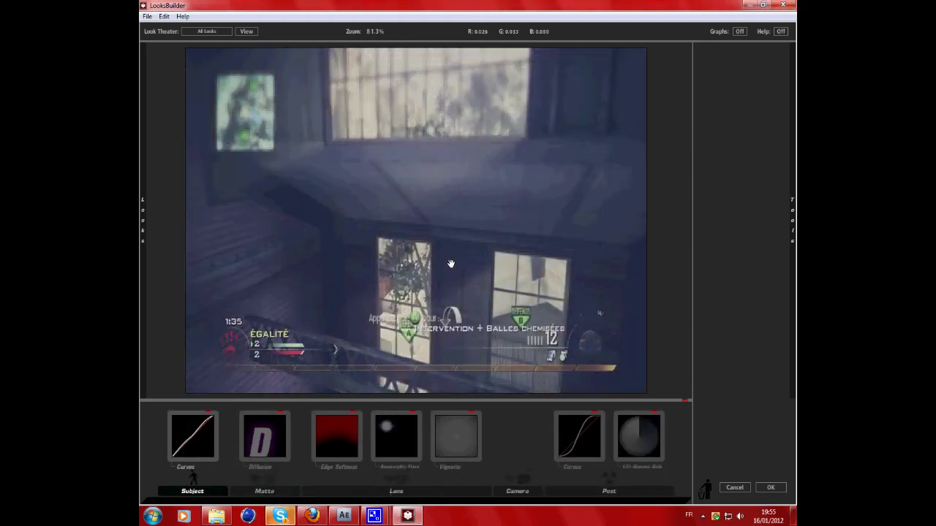
pyautogui.scroll(-1, 449, 265)
pyautogui.click(771, 487)
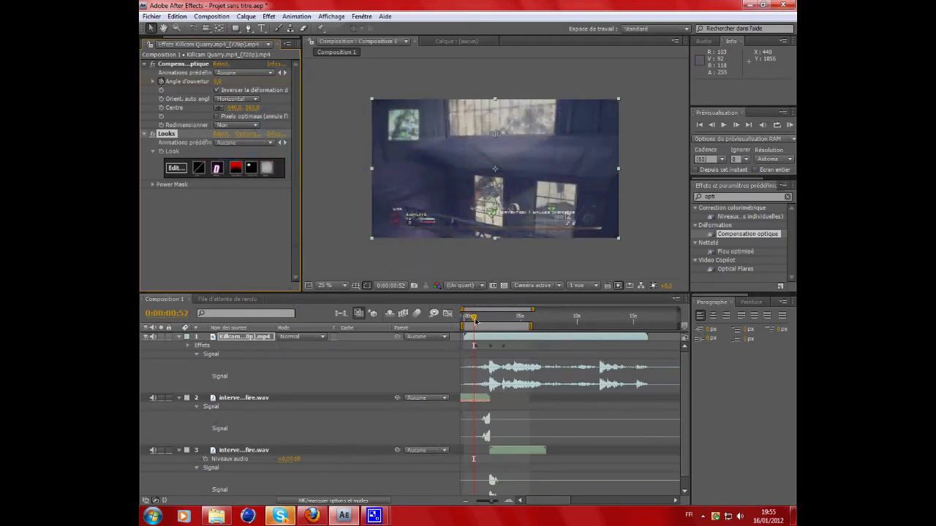
# Scrub the composition between about 0:00:02:06 and 0:00:03:52 to check the look combined with the lens distortion.
pyautogui.moveTo(481, 318); pyautogui.dragTo(488, 319)
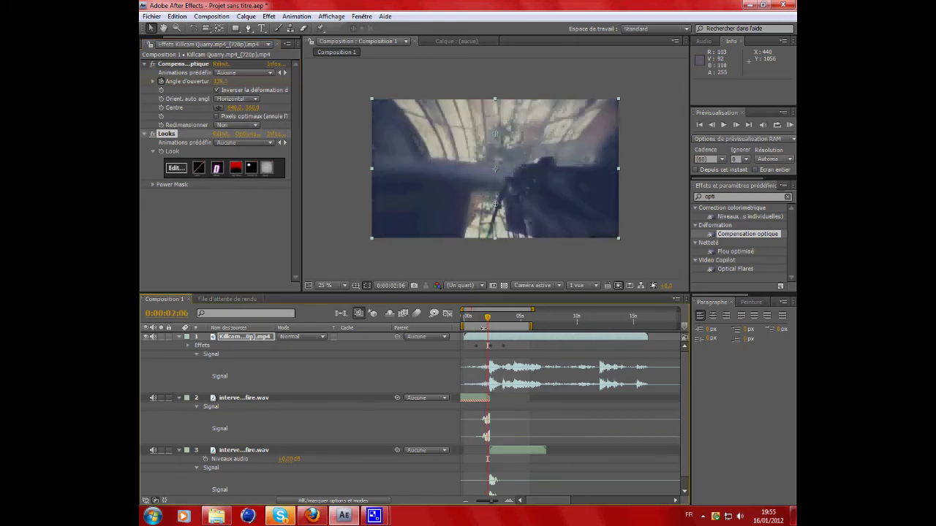
pyautogui.click(488, 319)
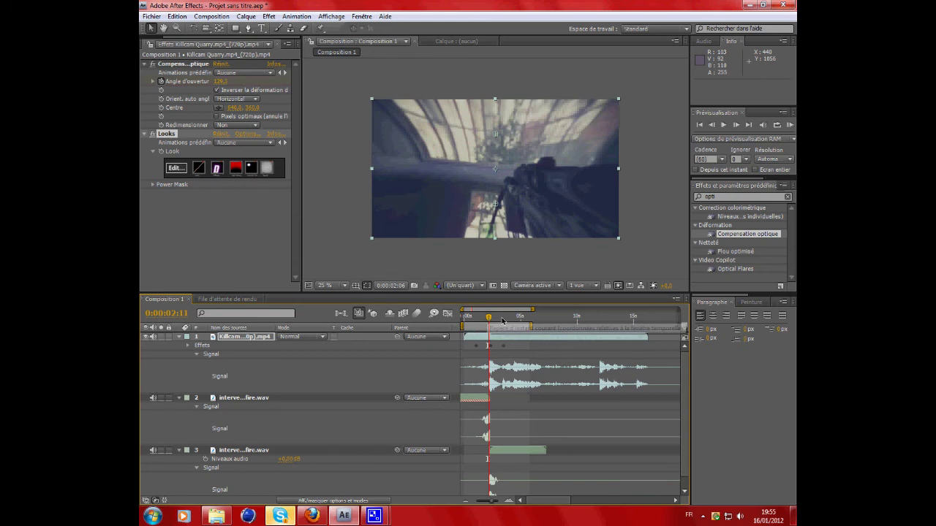
pyautogui.click(503, 320)
pyautogui.click(509, 322)
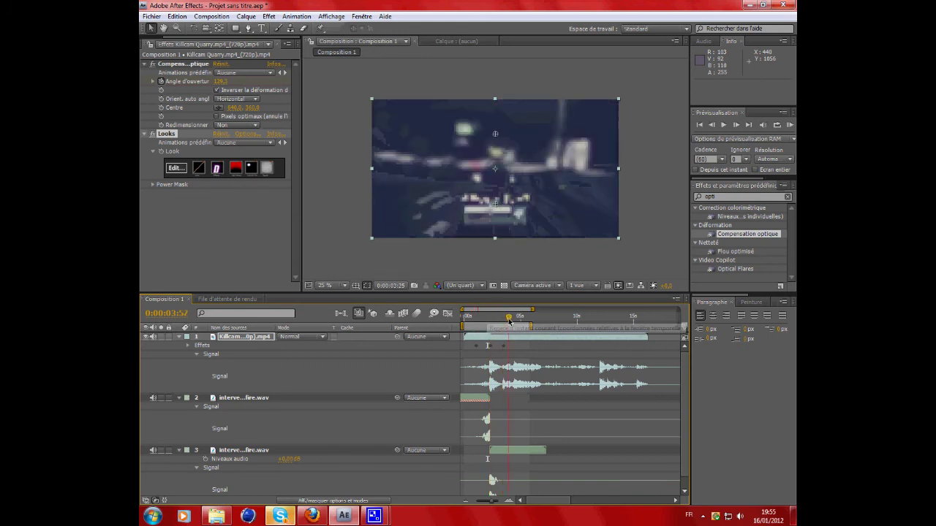
pyautogui.click(498, 321)
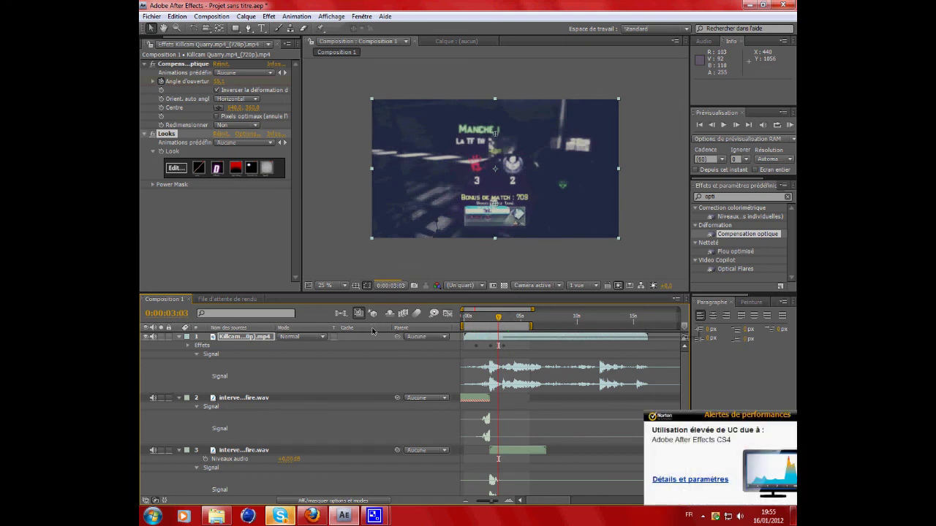
# Collapse the properties of the Killcam Quarry layer and both intervention_fire.wav layers in the timeline.
pyautogui.click(181, 338)
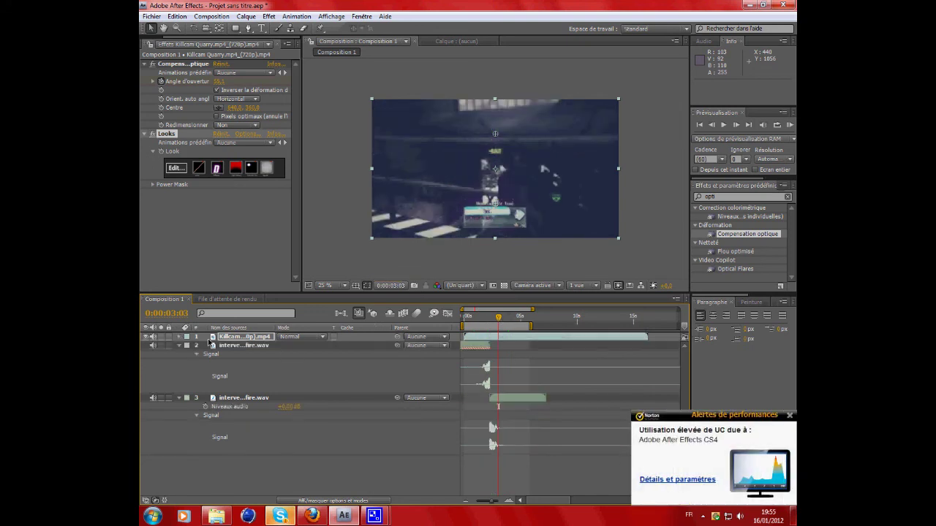
pyautogui.click(179, 345)
pyautogui.click(179, 353)
pyautogui.click(228, 299)
pyautogui.click(164, 299)
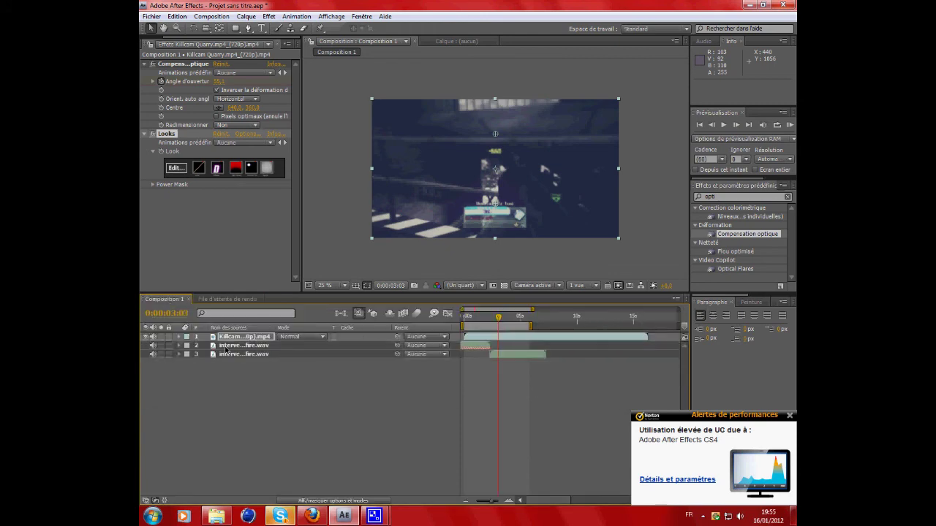
# Add Composition 1 to the render queue.
pyautogui.click(211, 16)
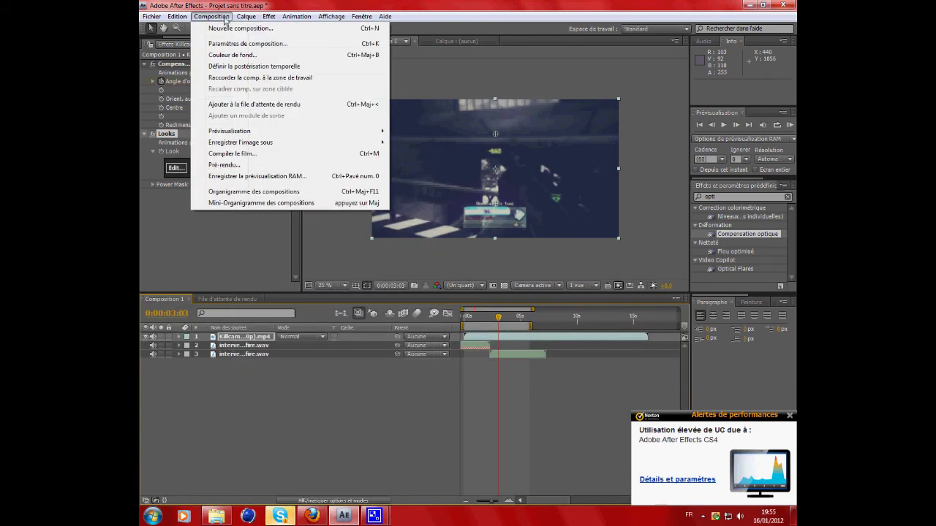
pyautogui.click(258, 104)
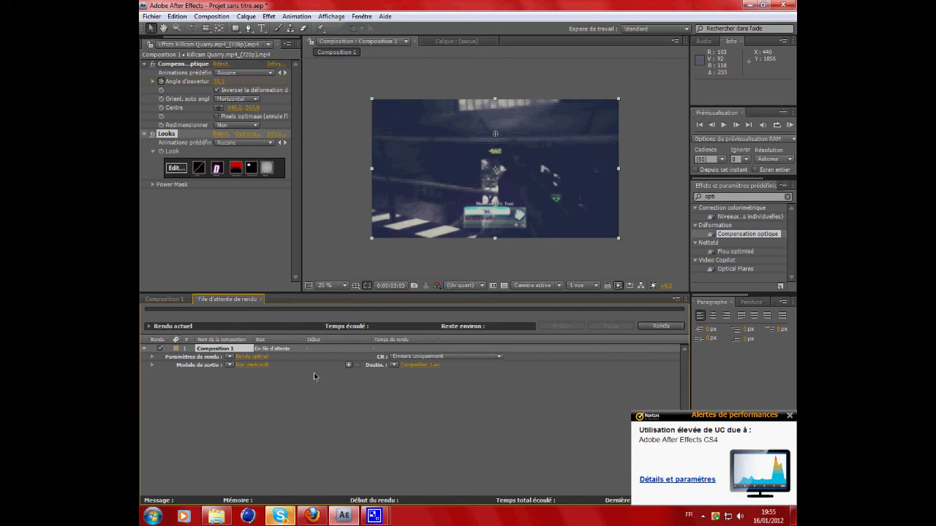
pyautogui.click(231, 365)
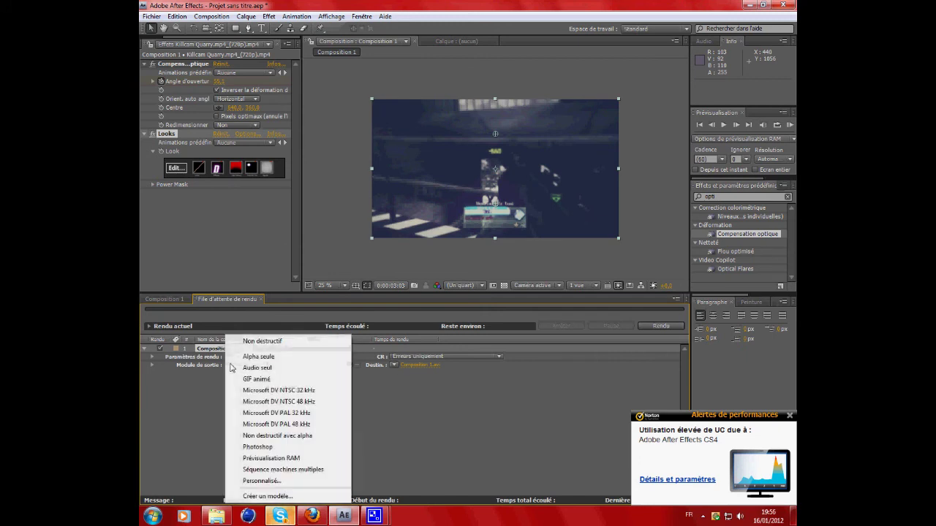
pyautogui.click(215, 390)
# Enable 48 kHz, 16-bit stereo audio output in the output module, keeping Vidéo pour Windows without video compression.
pyautogui.click(248, 367)
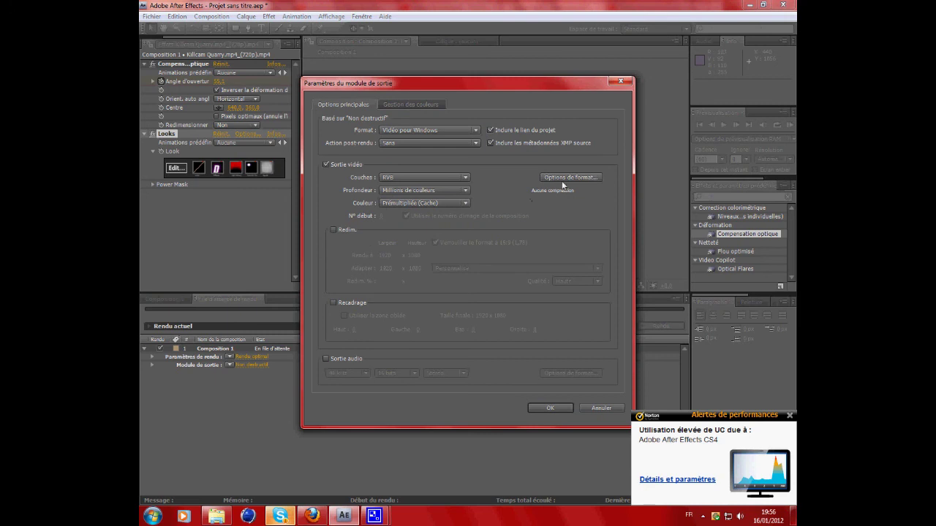
pyautogui.click(343, 360)
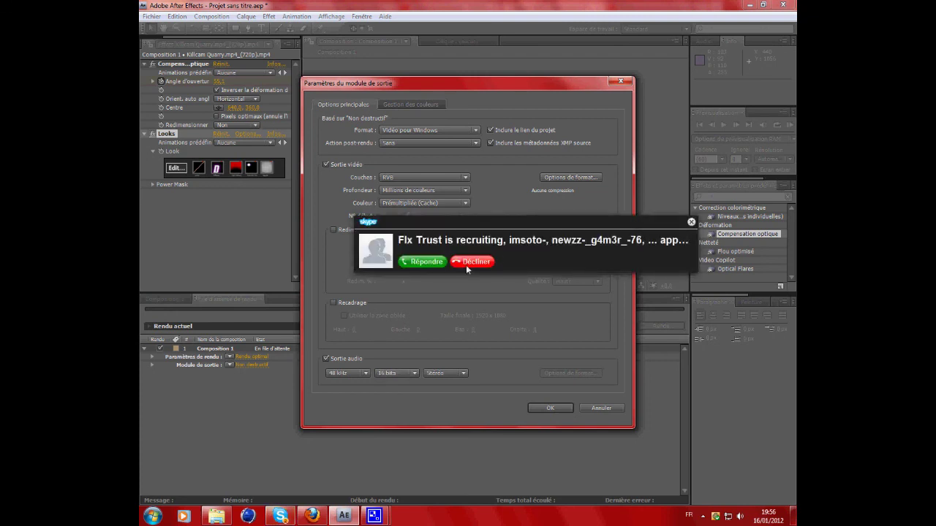
pyautogui.click(691, 222)
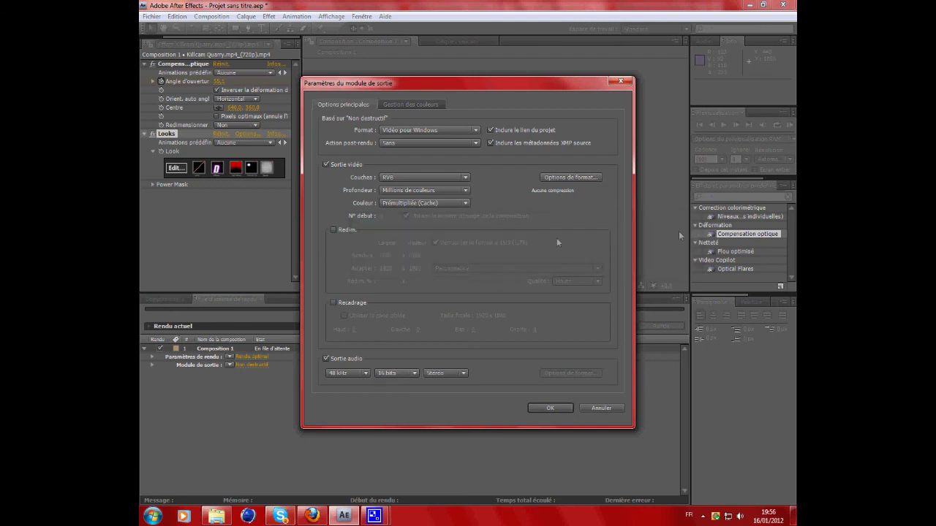
pyautogui.click(559, 178)
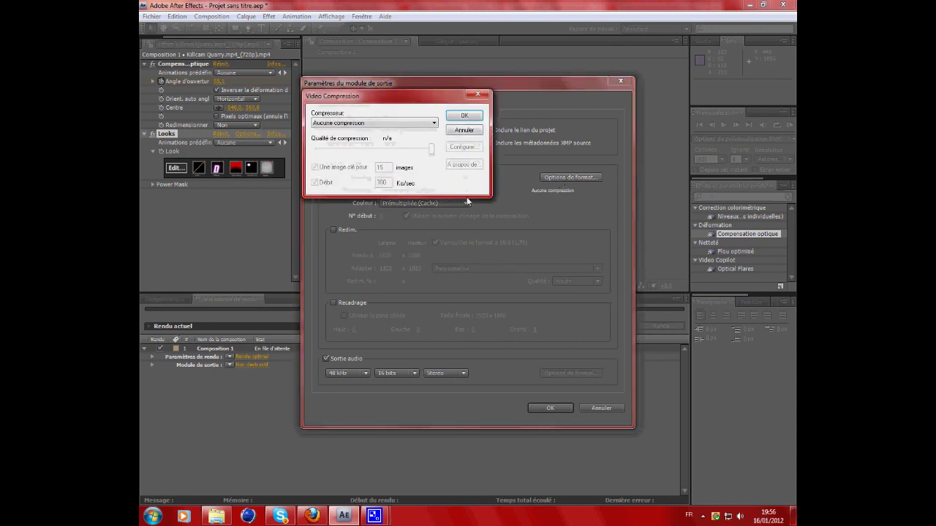
pyautogui.click(475, 115)
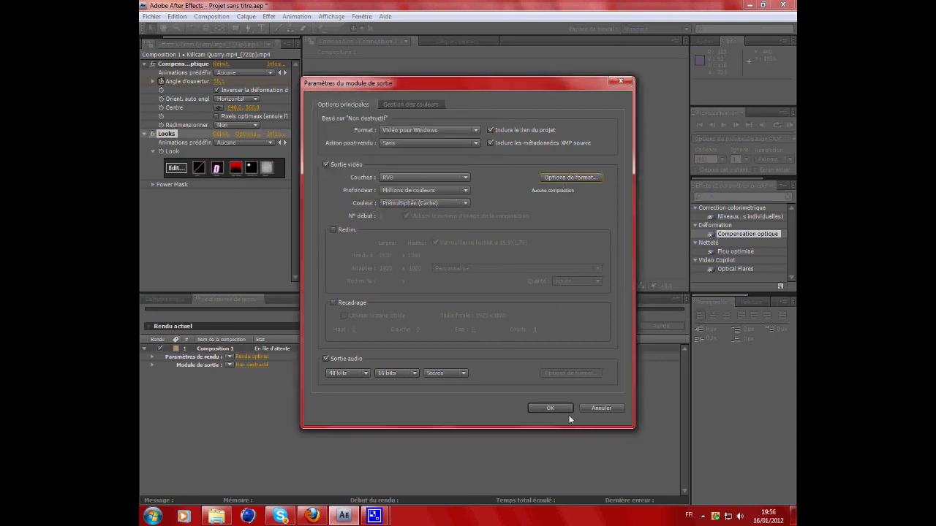
pyautogui.click(550, 408)
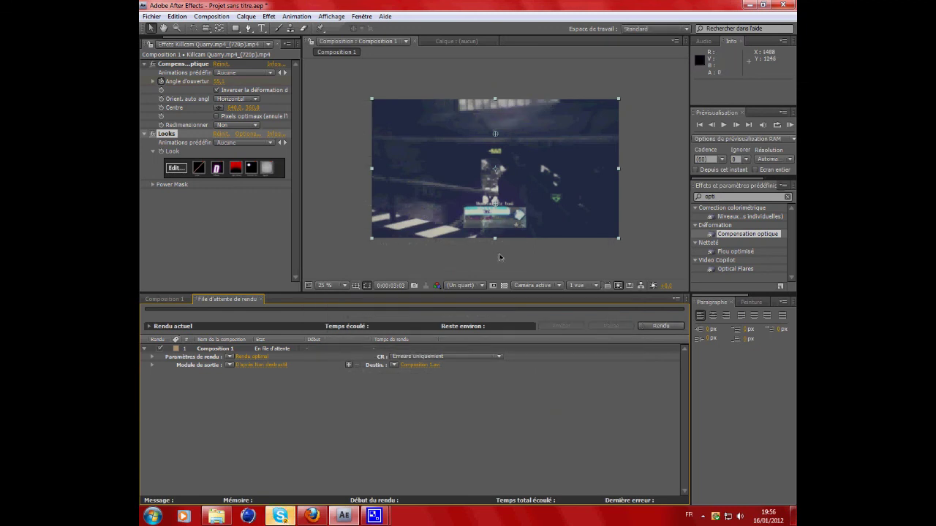
pyautogui.click(281, 516)
pyautogui.click(281, 516)
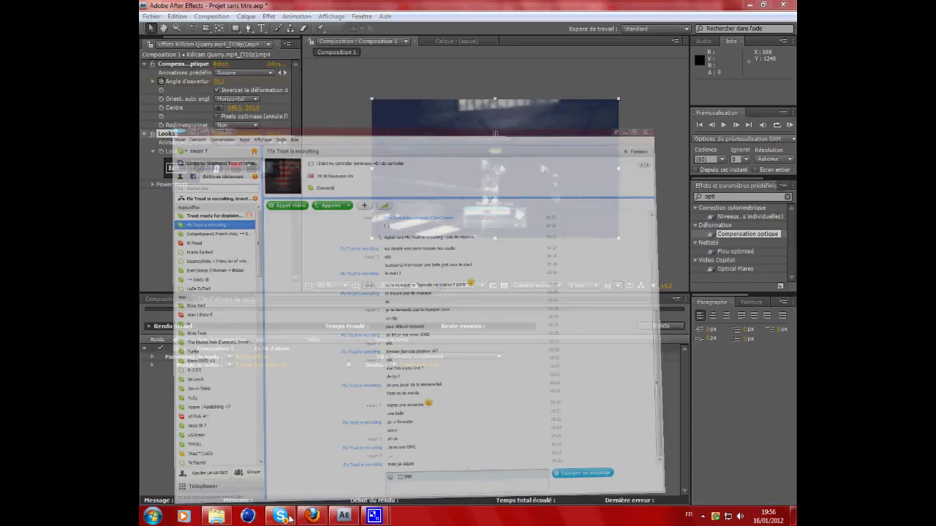